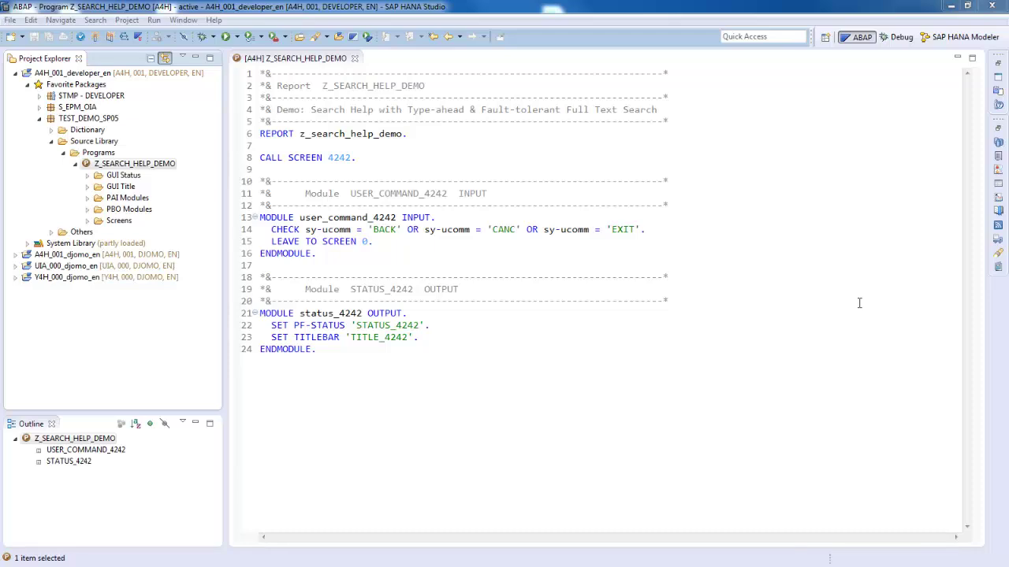
Run the demo report full-screen, try its input fields, and enter then erase 100 in Identifier
left_click(226, 37)
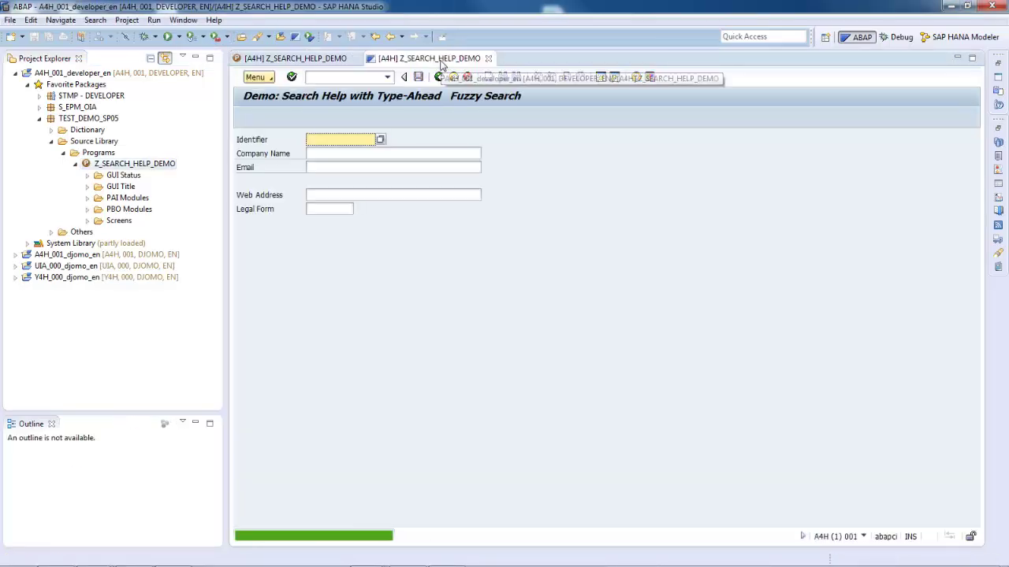
double_click(441, 59)
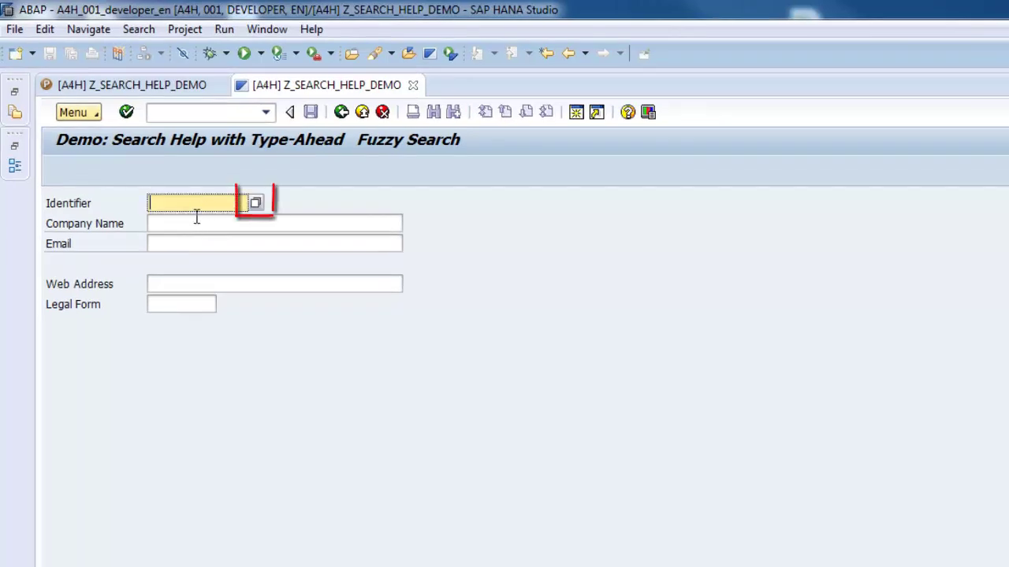
left_click(191, 224)
left_click(185, 243)
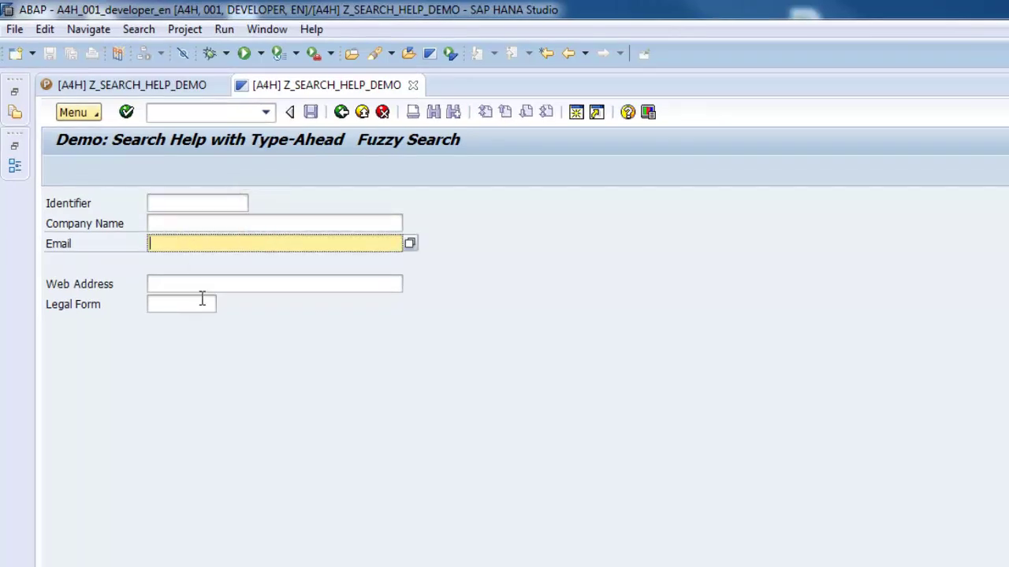
left_click(203, 288)
left_click(203, 306)
left_click(228, 203)
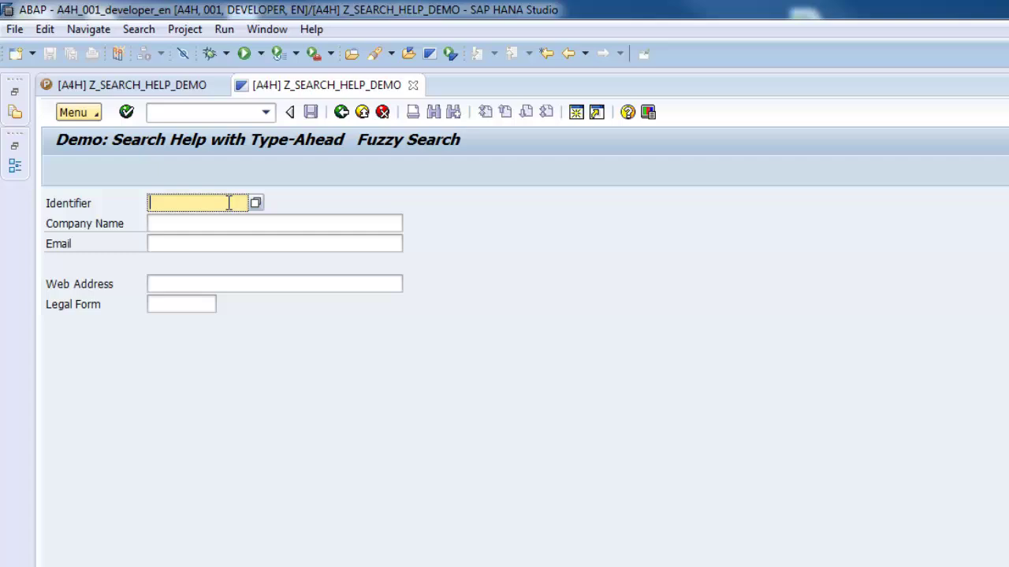
type("100")
key("BackSpace")
key("BackSpace")
key("BackSpace")
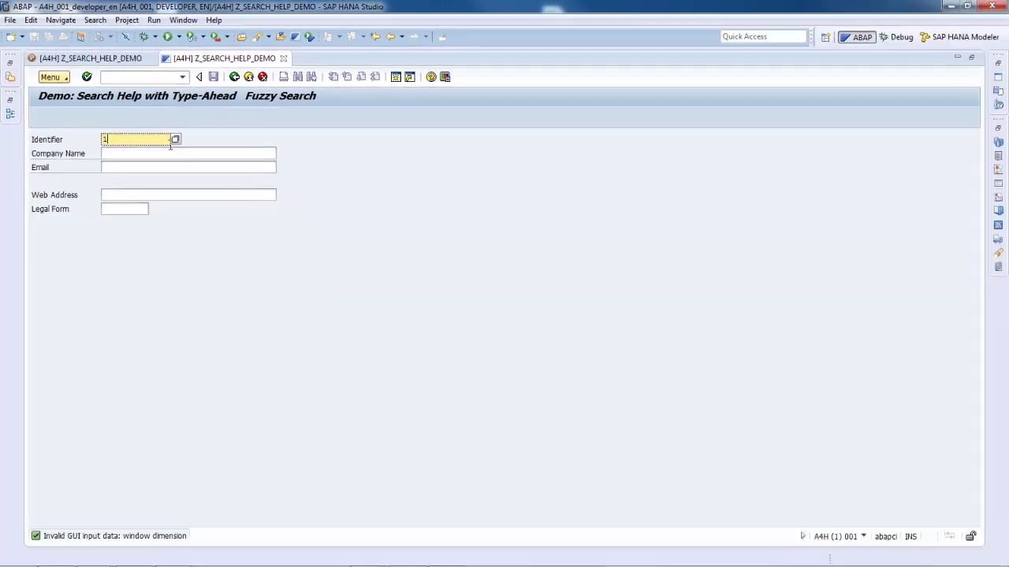
Browse the 45-partner Identifier value list, sorted by Company Name and by E-Mail Addr., then close it
left_click(175, 141)
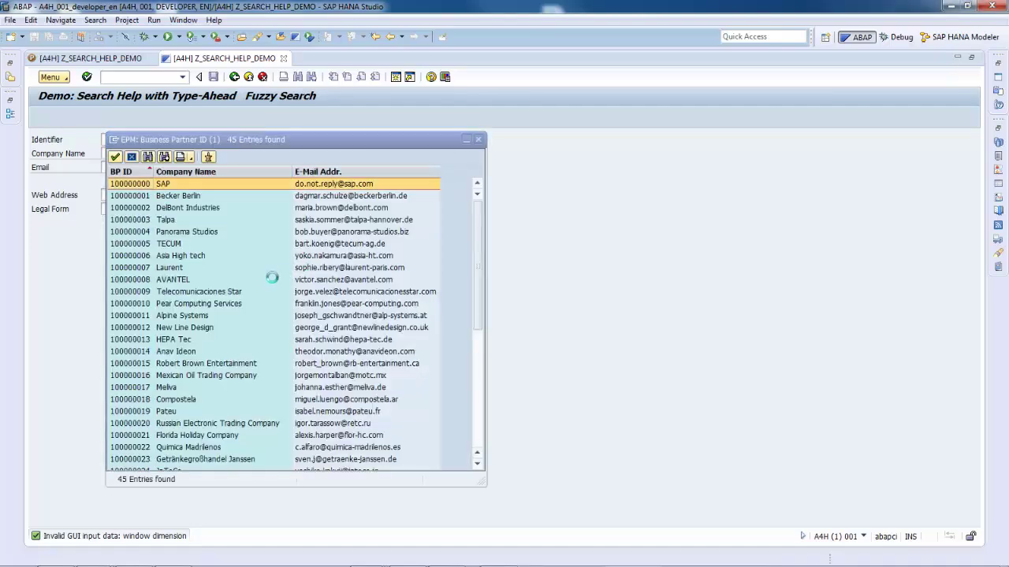
scroll(180, 282, "down", 7)
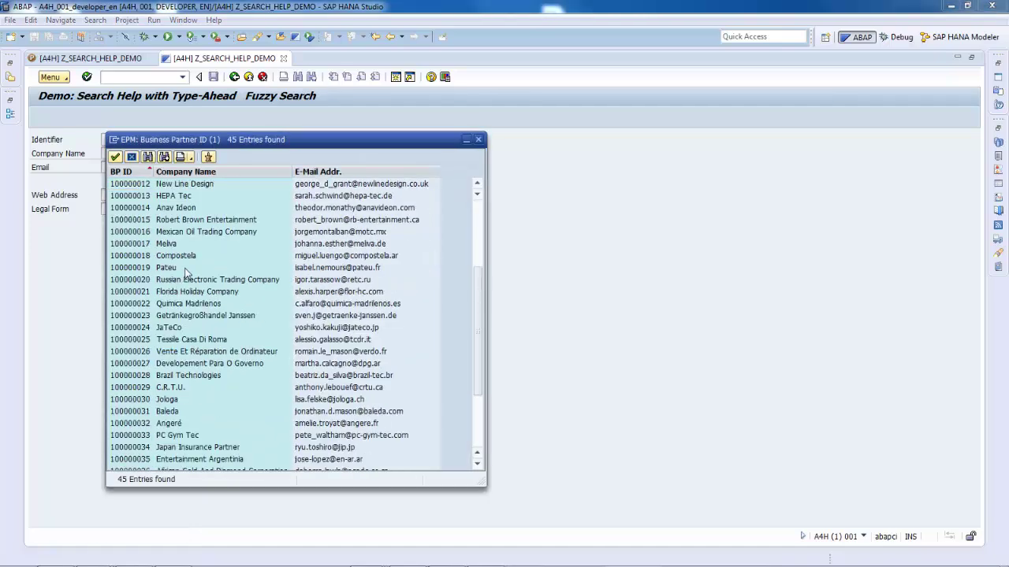
scroll(185, 278, "up", 7)
left_click(227, 171)
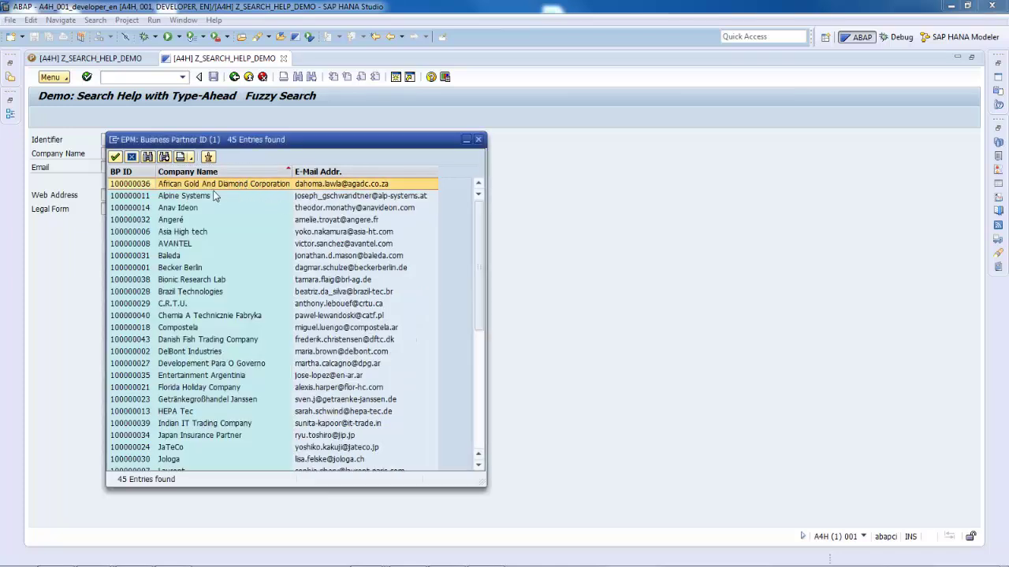
left_click(367, 171)
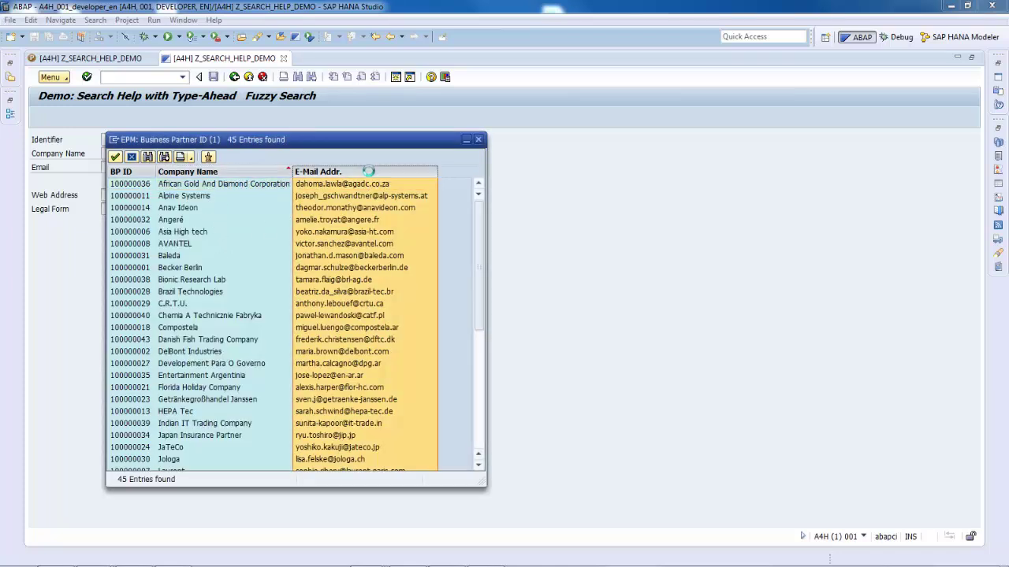
scroll(439, 314, "down", 2)
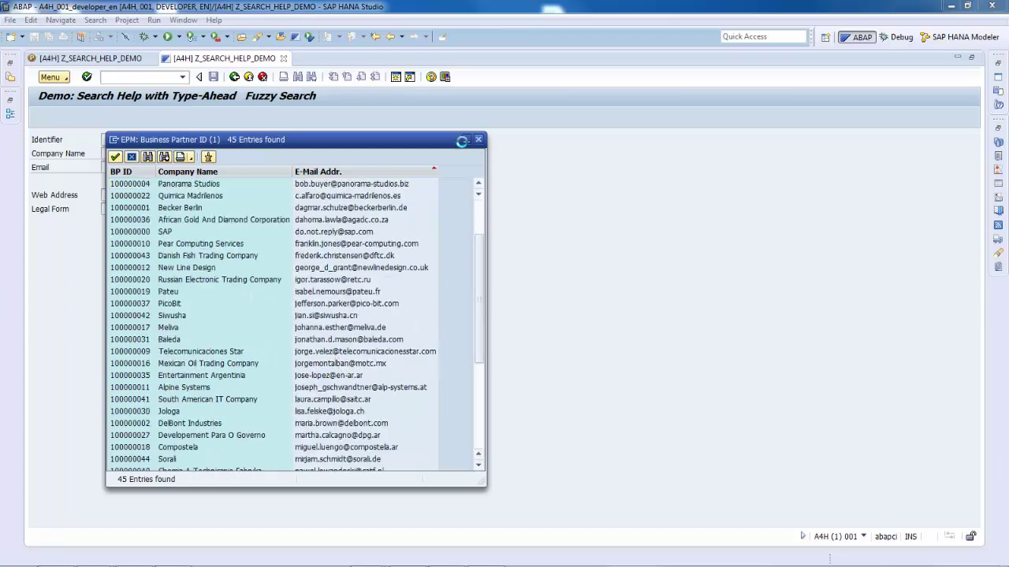
left_click(477, 140)
Leave the running demo and open screen 4242 from the report source
left_click(178, 153)
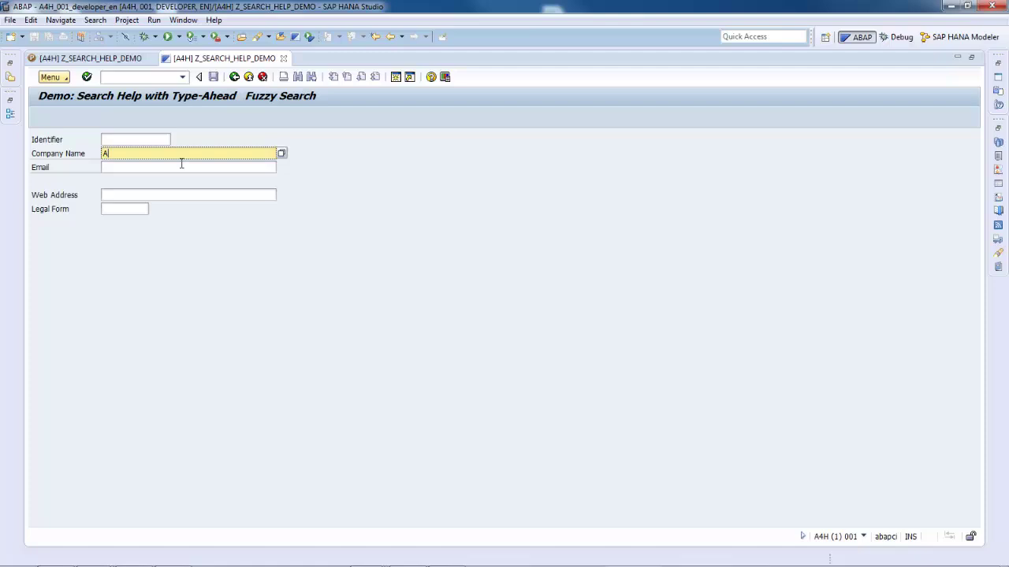
left_click(180, 168)
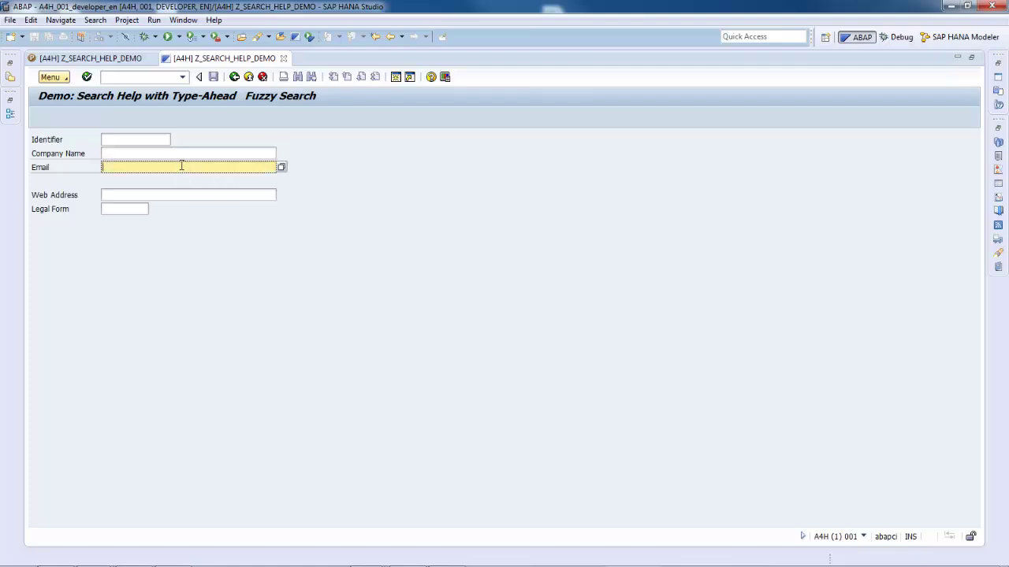
left_click(263, 76)
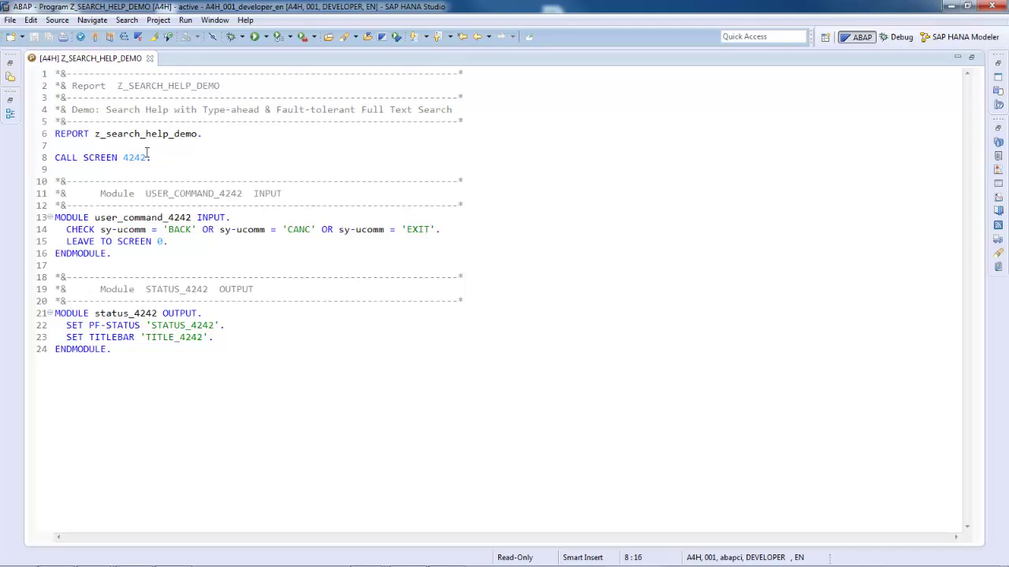
left_click(136, 157, "ctrl")
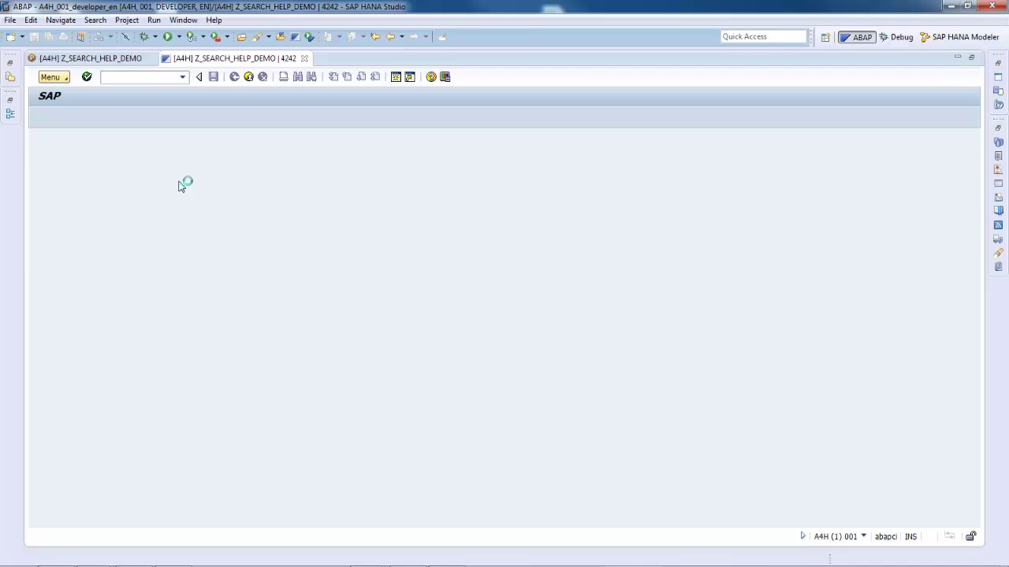
From the element list, open ZDEMO_S_SNWD_BPA via EMAIL_ADDRESS and show its entry help assignments
left_click(119, 156)
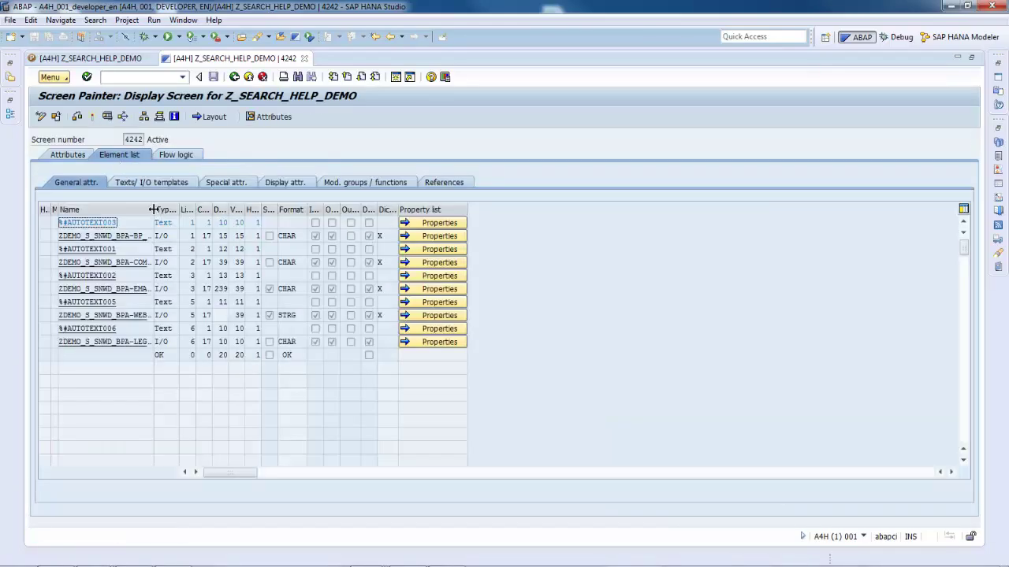
left_click_drag(153, 209, 206, 210)
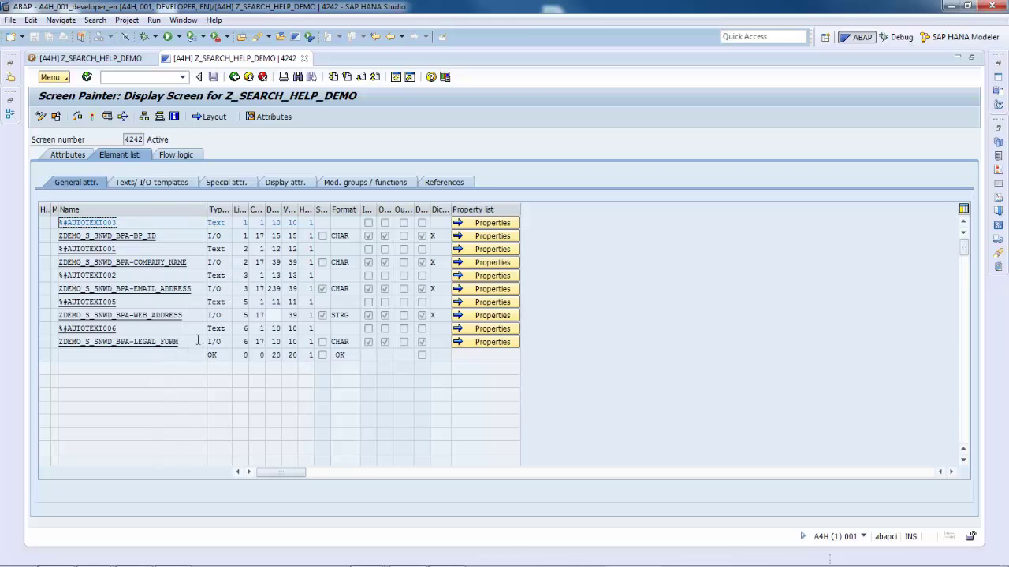
left_click(115, 289)
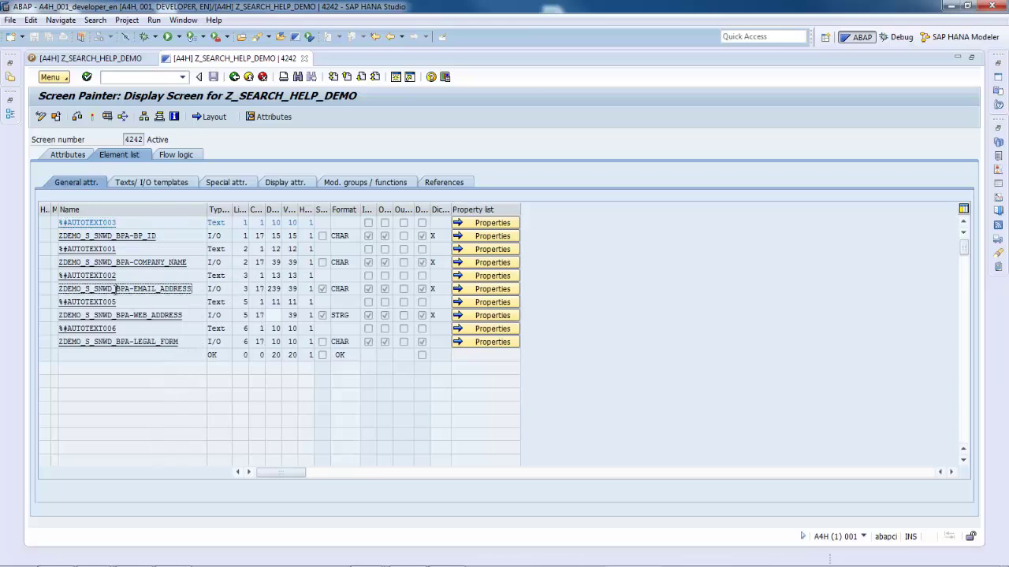
double_click(115, 289)
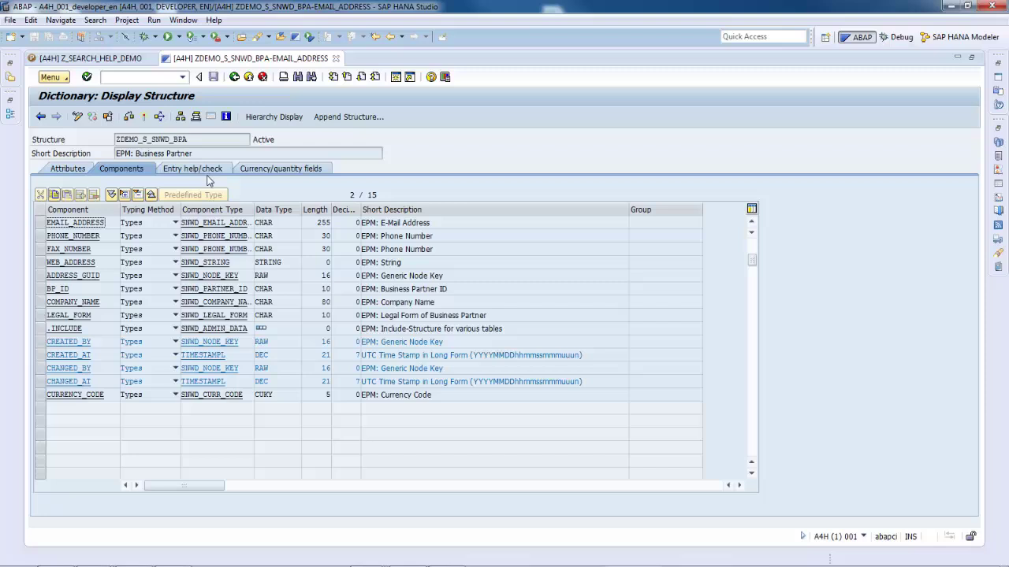
left_click(209, 170)
scroll(608, 297, "up", 1)
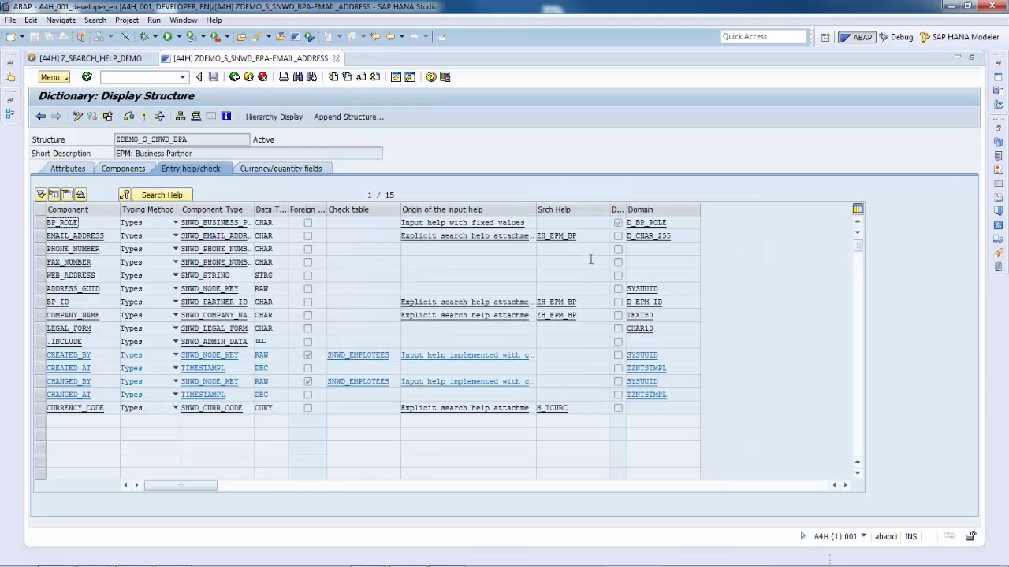
Enable Proposal Search for Input Fields in search help ZH_EPM_BP, save and activate it
double_click(557, 240)
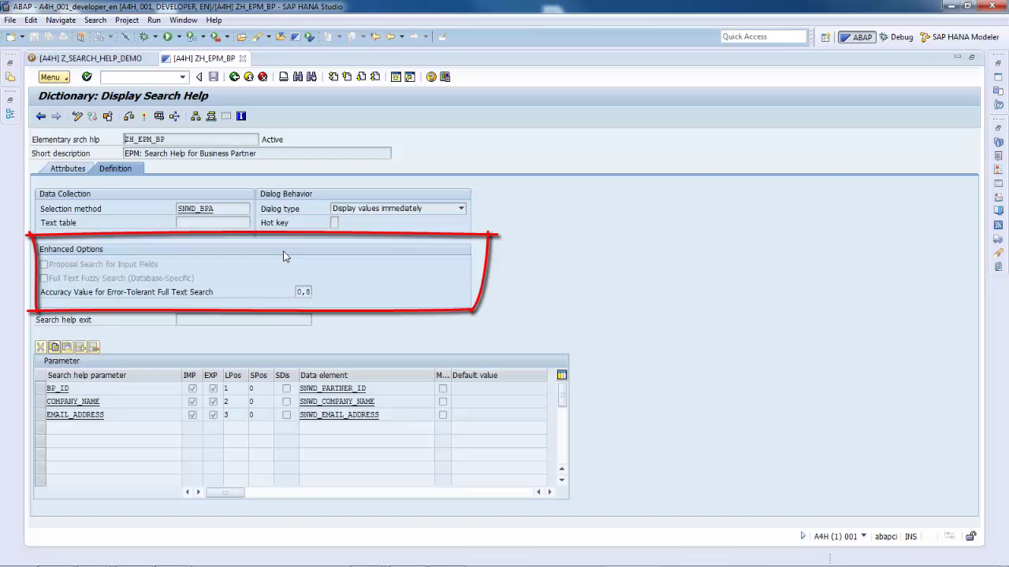
left_click(77, 115)
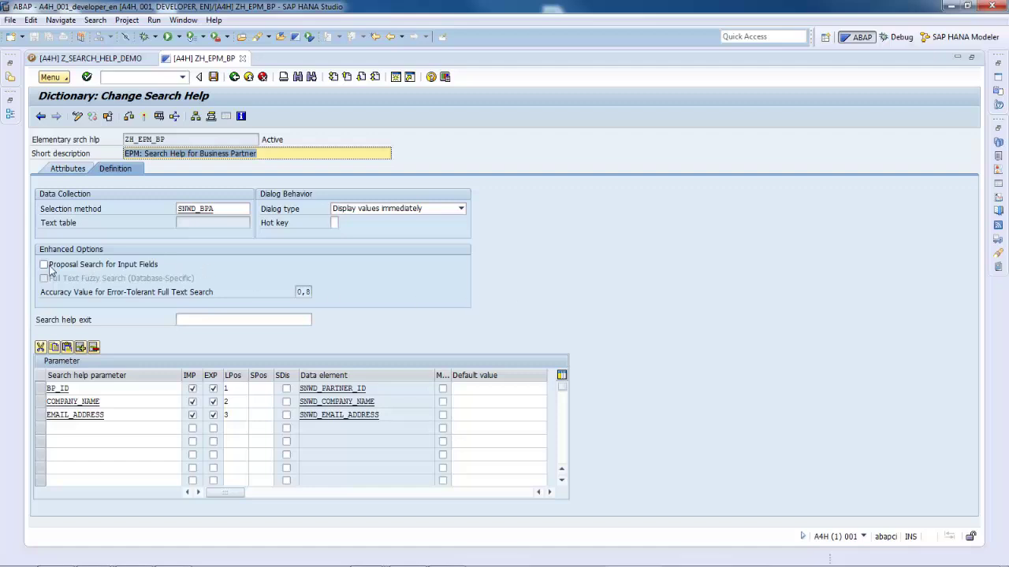
left_click(44, 265)
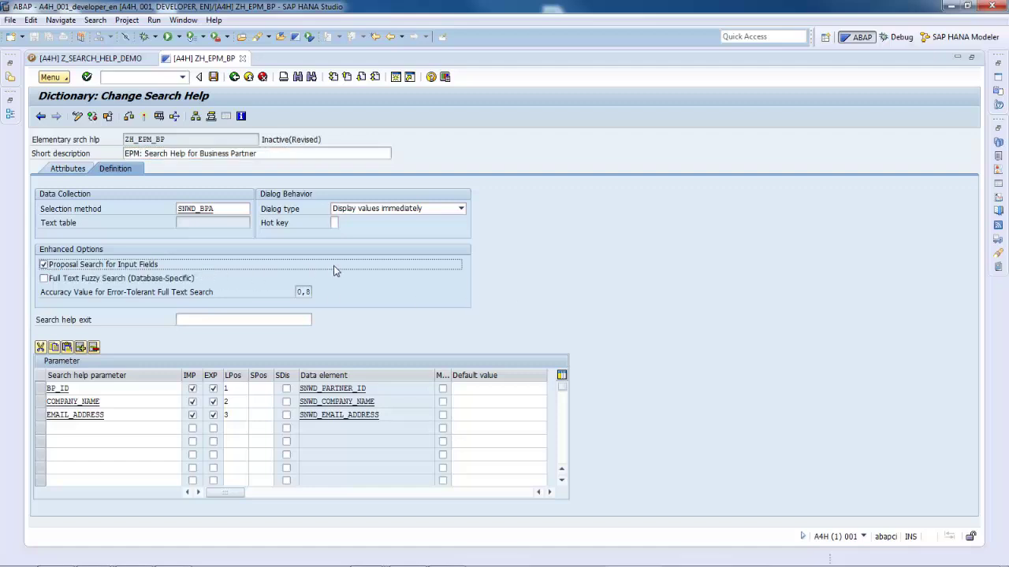
left_click(213, 76)
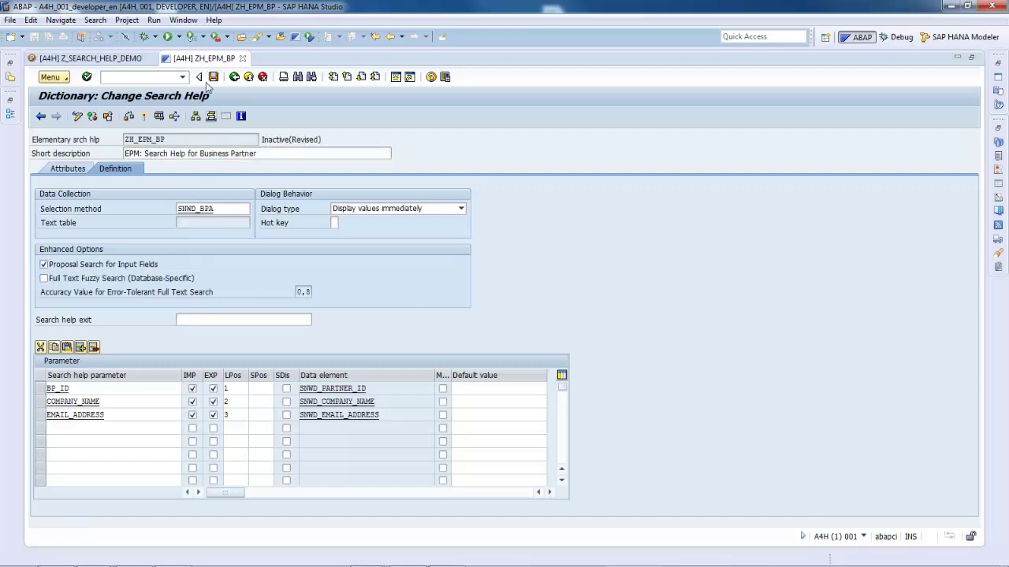
left_click(144, 118)
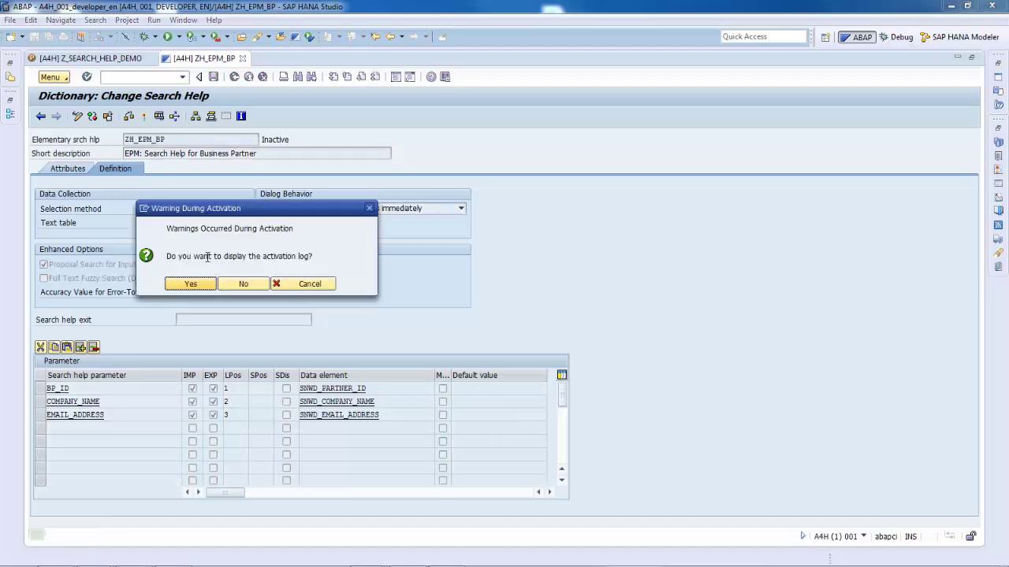
left_click(244, 282)
left_click(108, 63)
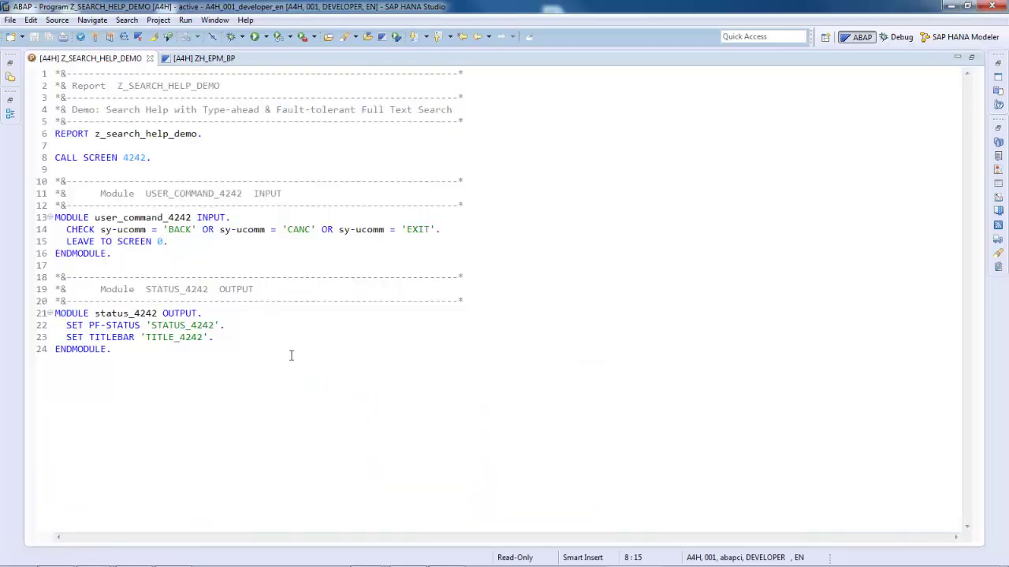
Insert the sh_demo type-ahead module template after the last ENDMODULE via code completion
left_click(180, 354)
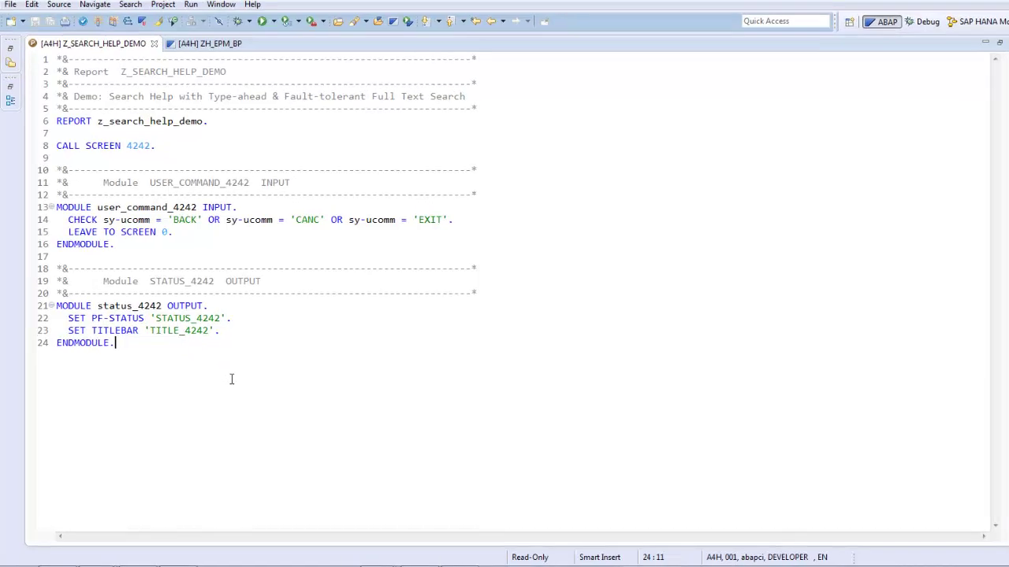
key("Return")
key("Return")
type("sh")
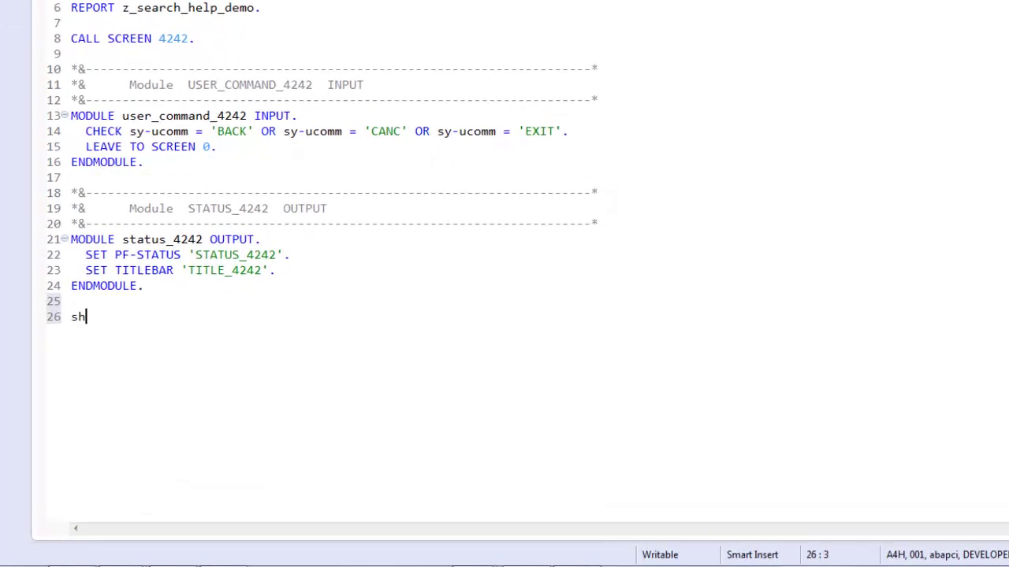
type("_demo")
key("ctrl+space")
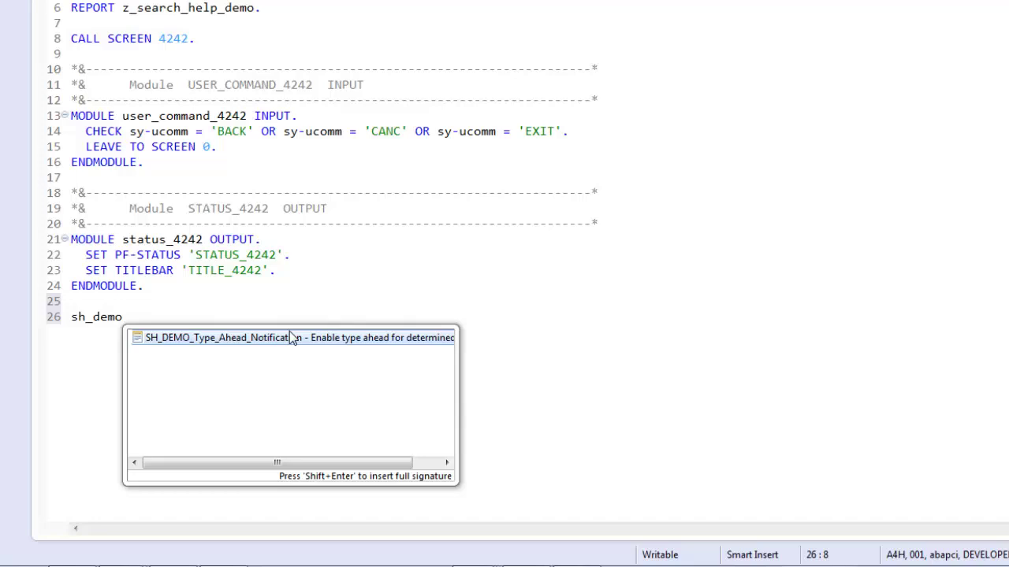
key("Return")
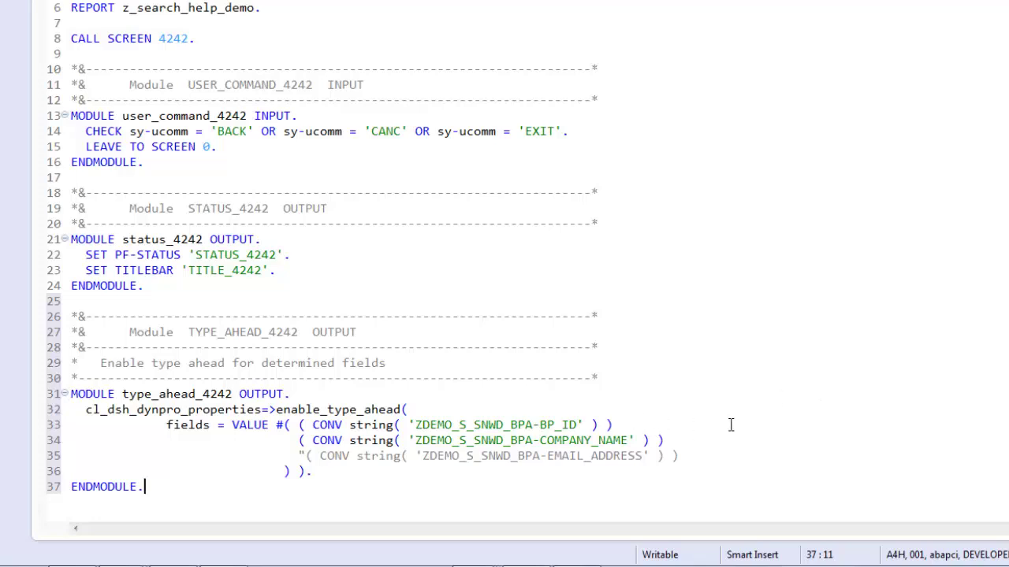
Check the enable_type_ahead method suggestions, select the type_ahead_4242 declaration, save, and open screen 4242
left_click(278, 409)
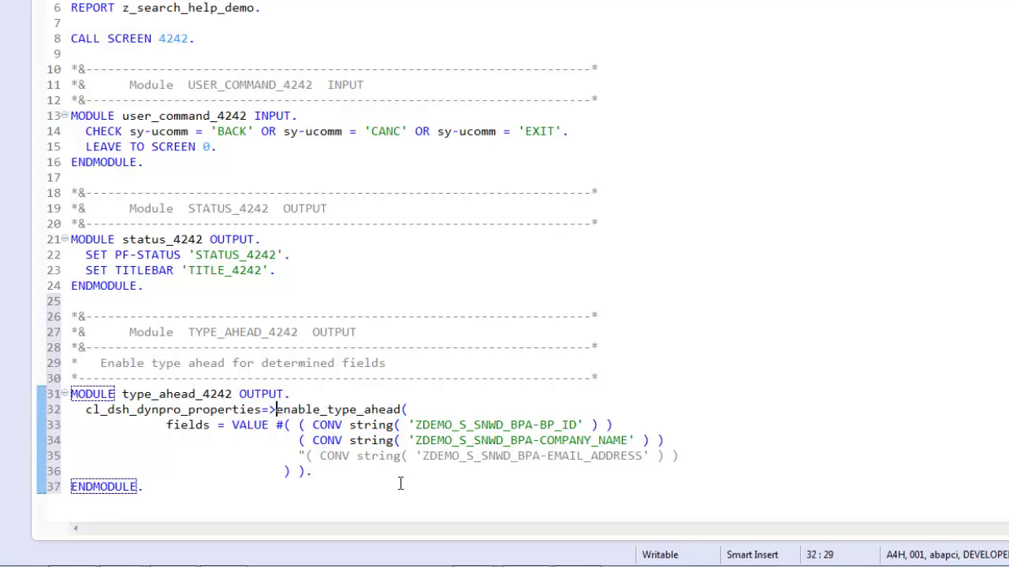
key("ctrl+space")
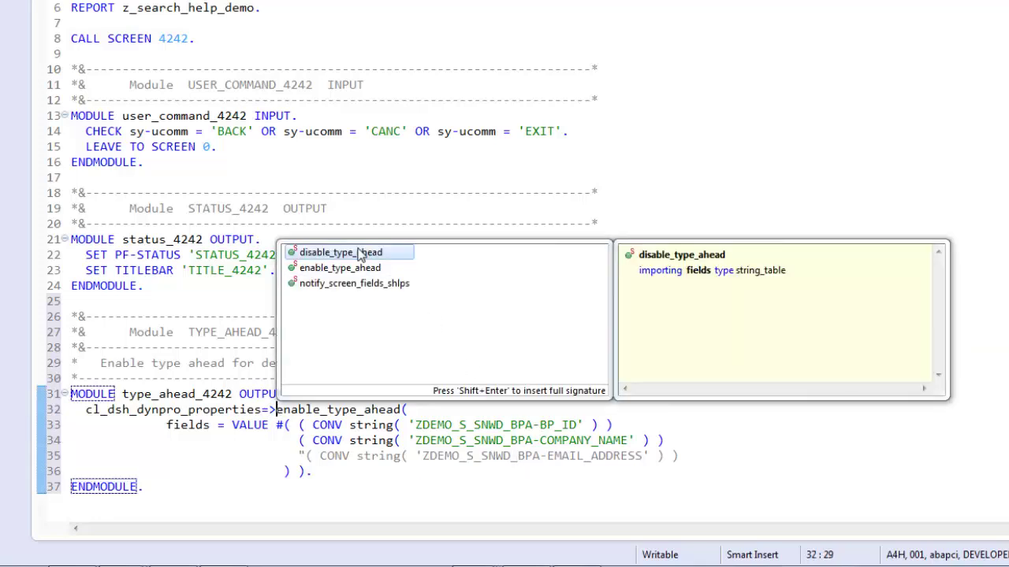
left_click(358, 253)
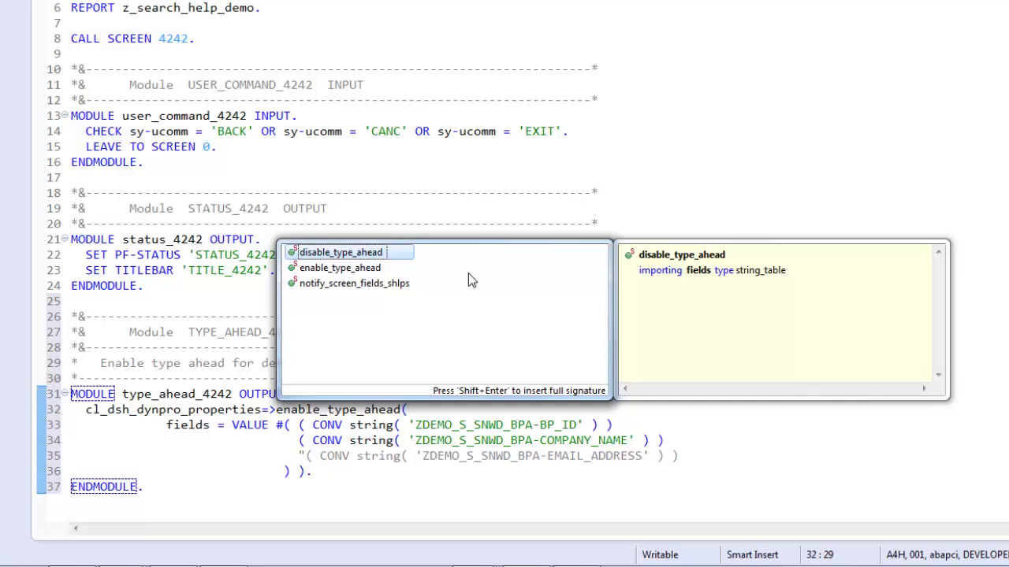
left_click(217, 378)
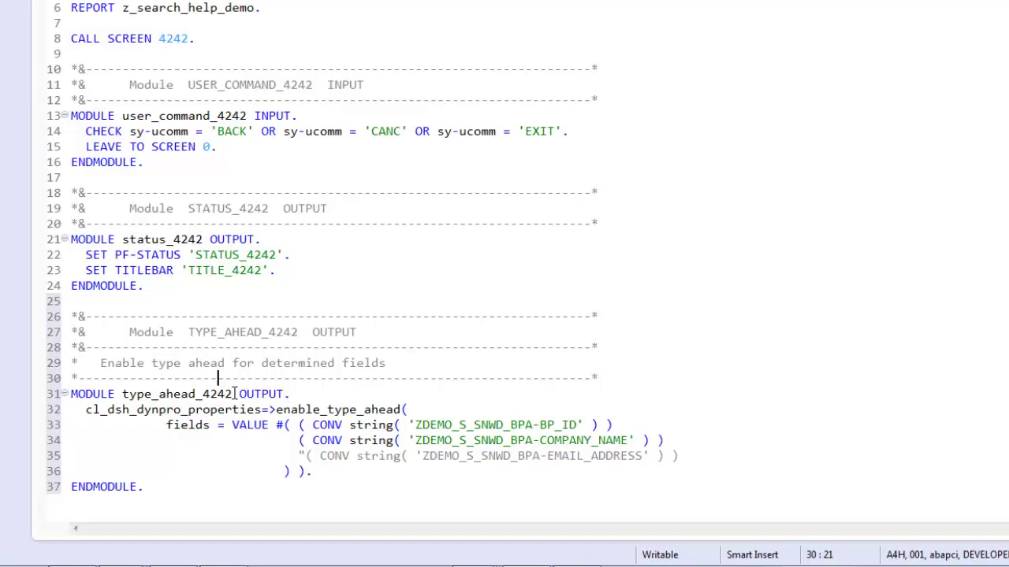
left_click_drag(234, 394, 73, 399)
key("ctrl+c")
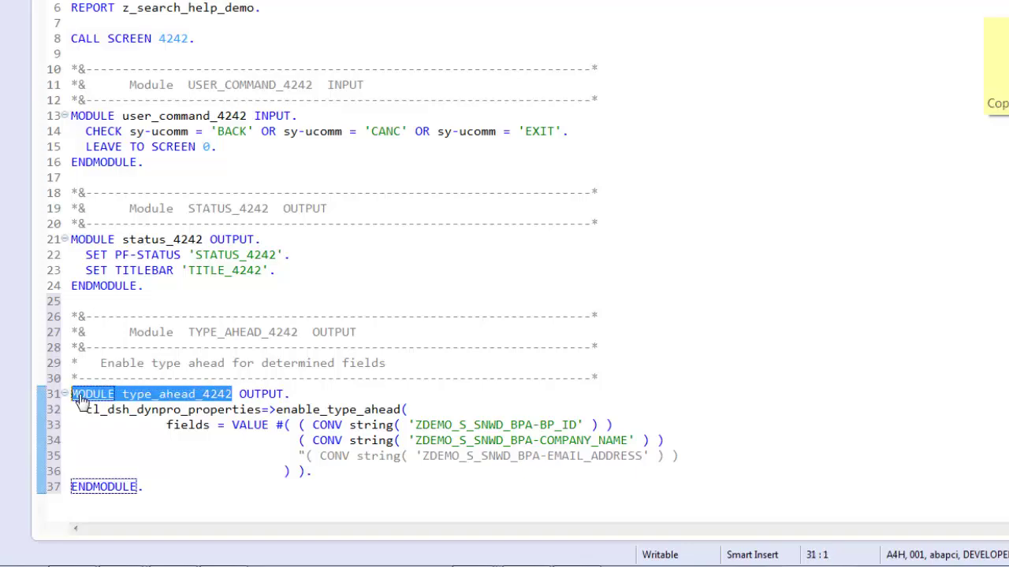
key("ctrl+s")
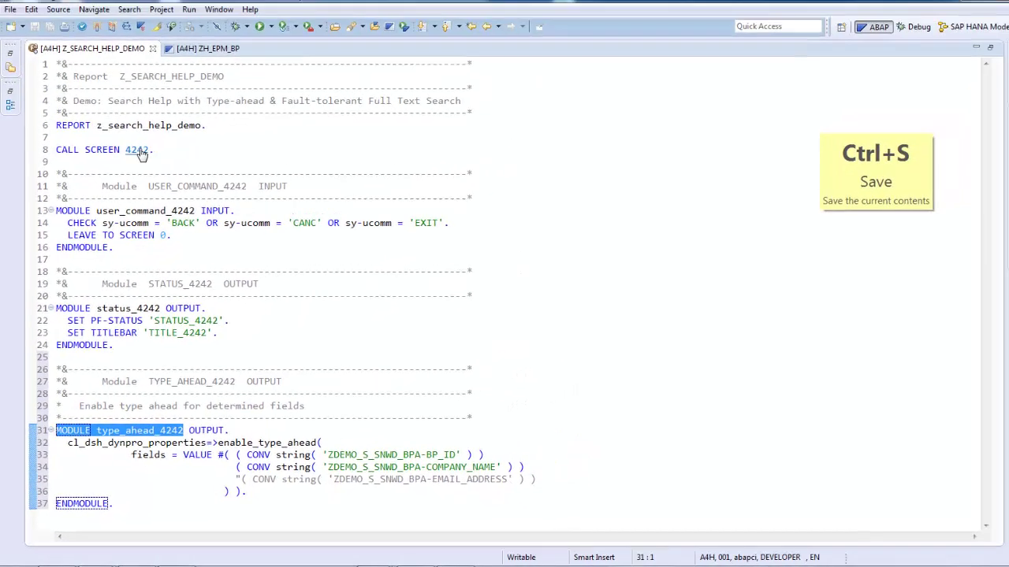
left_click(173, 39, "ctrl")
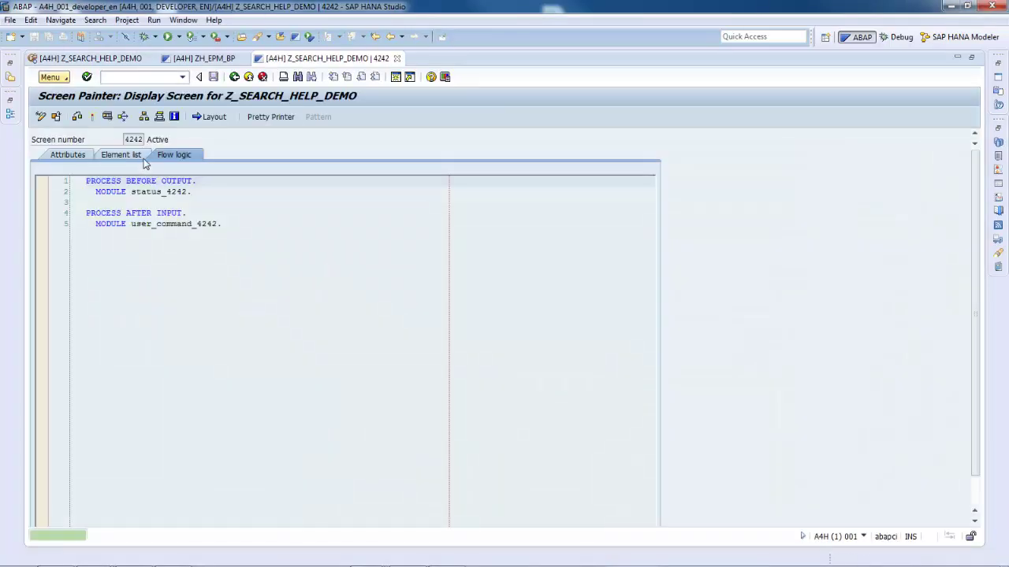
In Change mode, add 'MODULE type_ahead_4242.' under PROCESS BEFORE OUTPUT in screen 4242
left_click(41, 118)
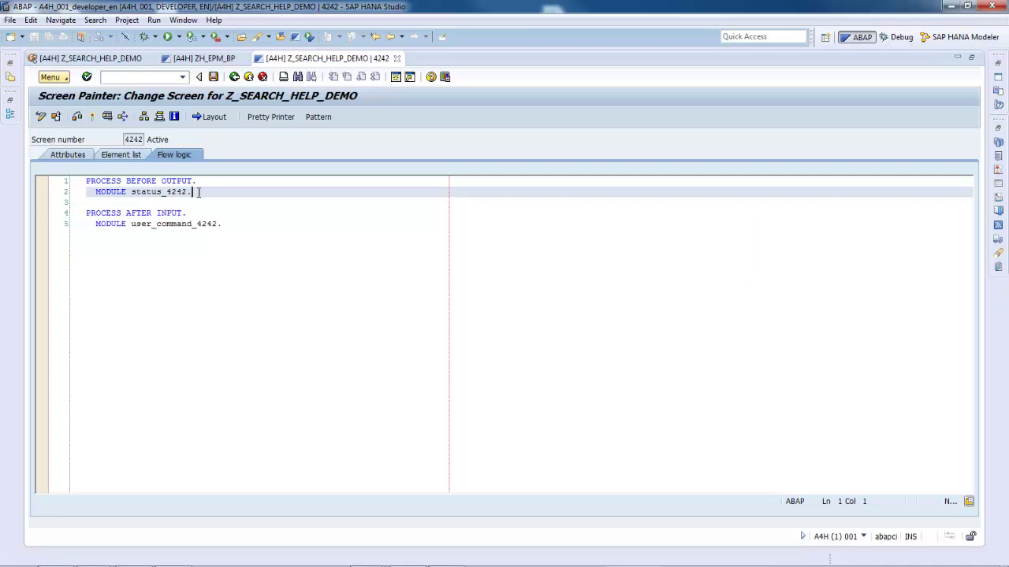
key("Return")
key("BackSpace")
key("ctrl+v")
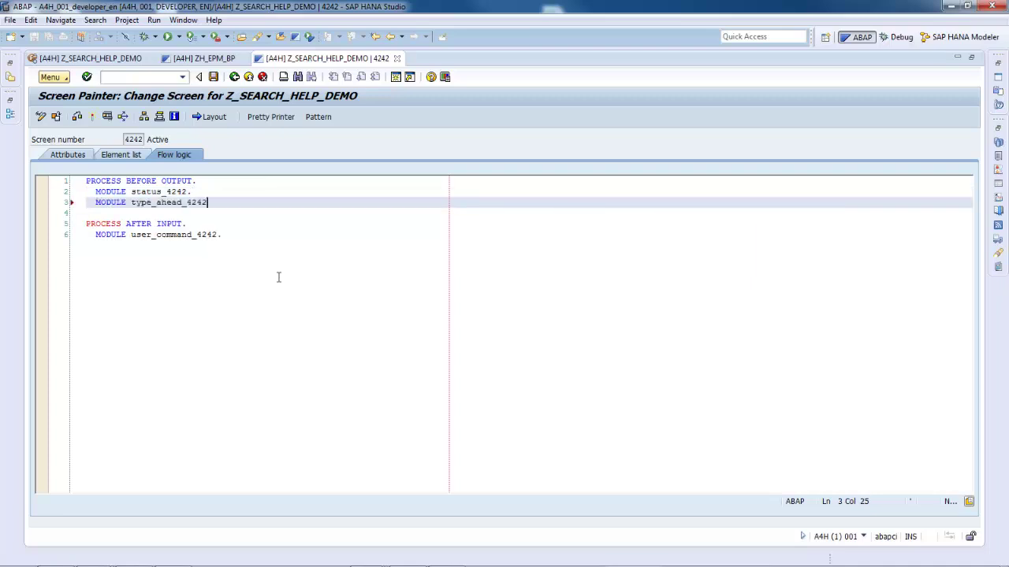
type(".")
Save and activate screen 4242 with the program, then close the screen tab
left_click(213, 76)
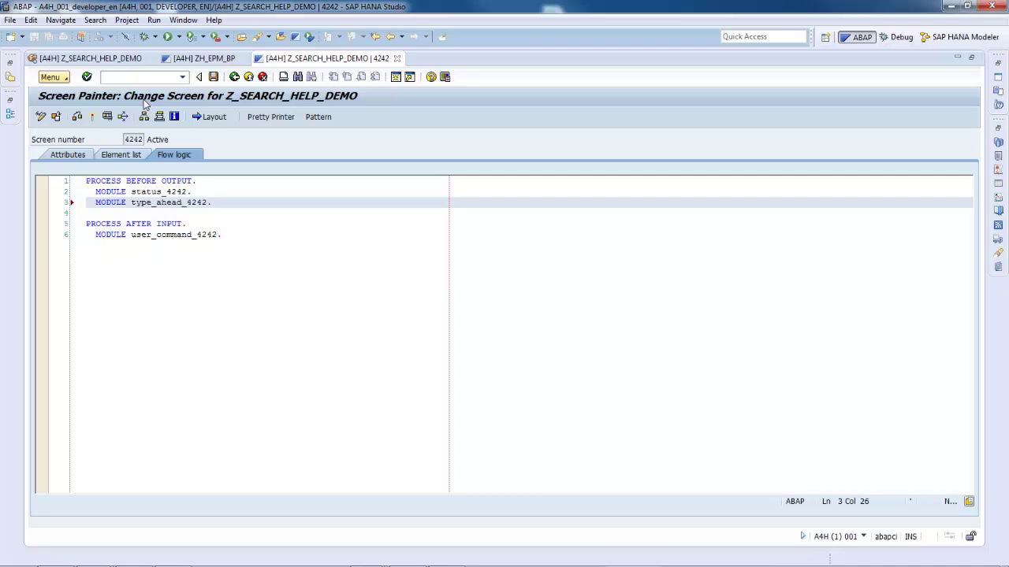
left_click(92, 117)
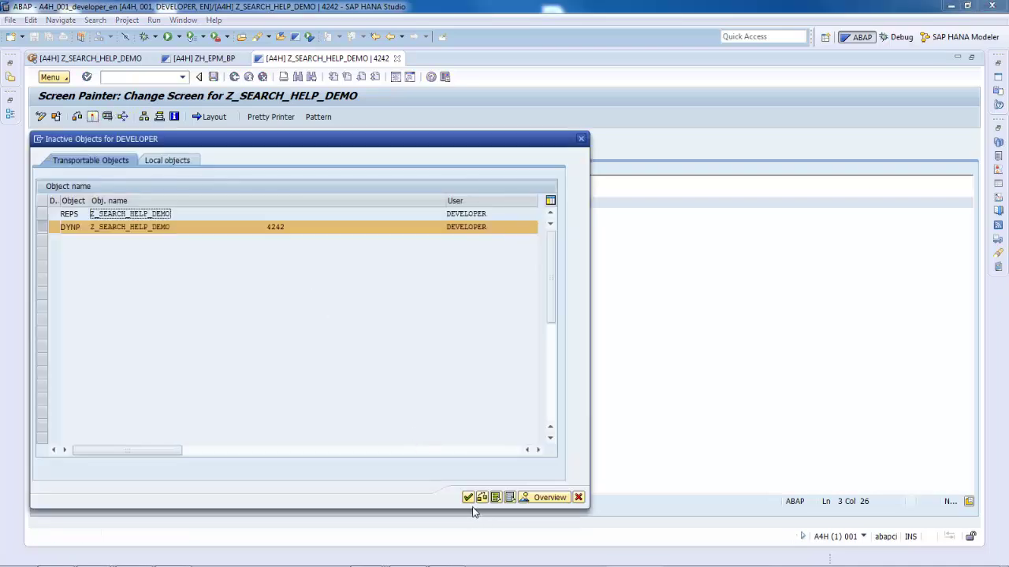
left_click(468, 497)
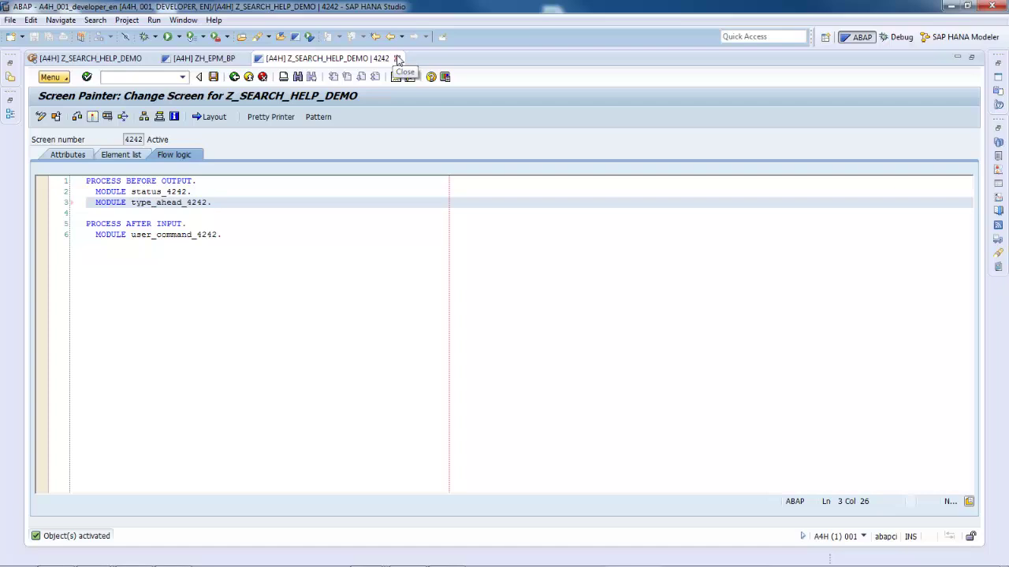
left_click(397, 58)
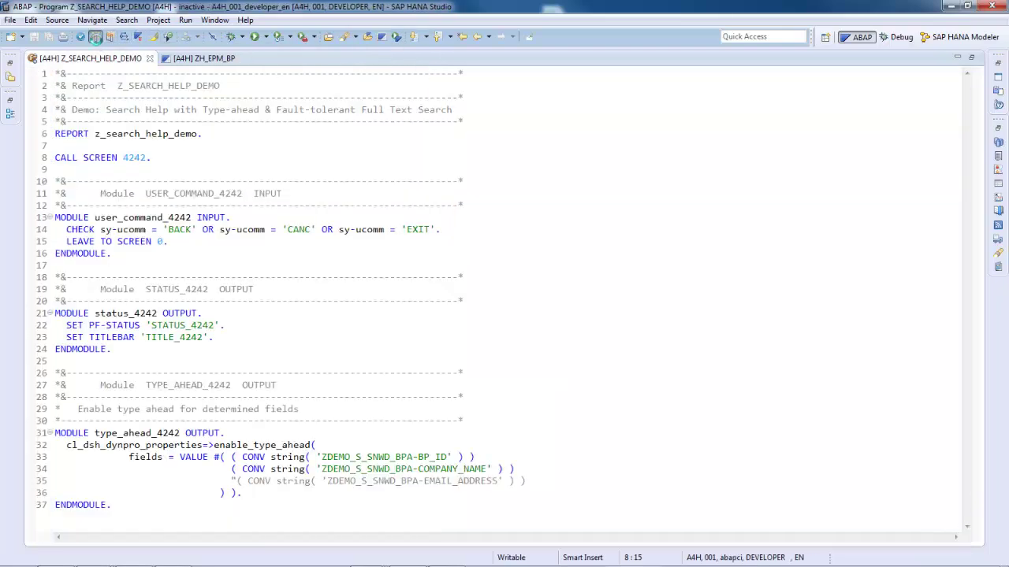
Activate Z_SEARCH_HELP_DEMO and launch it with Run
left_click(94, 37)
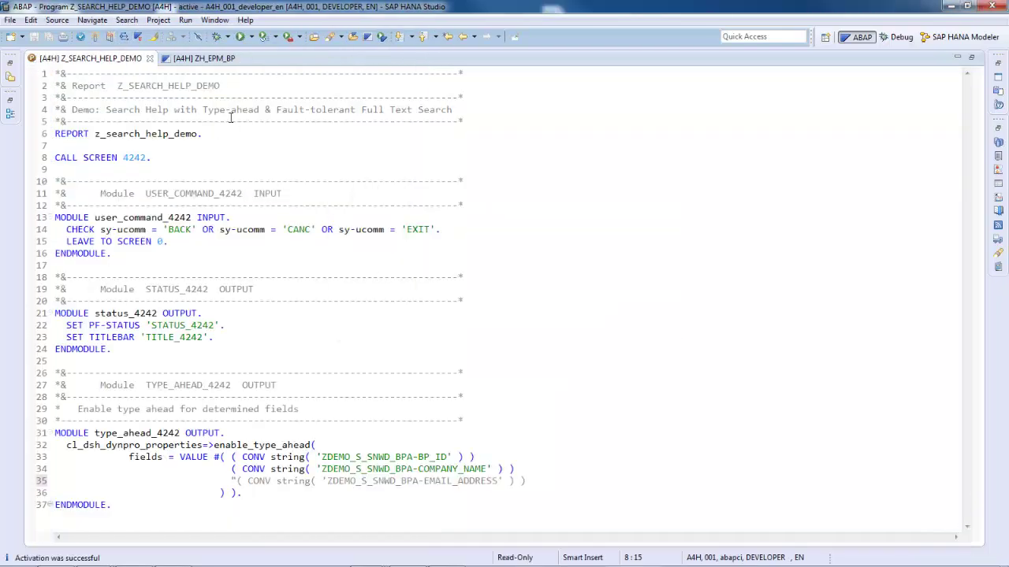
left_click(241, 37)
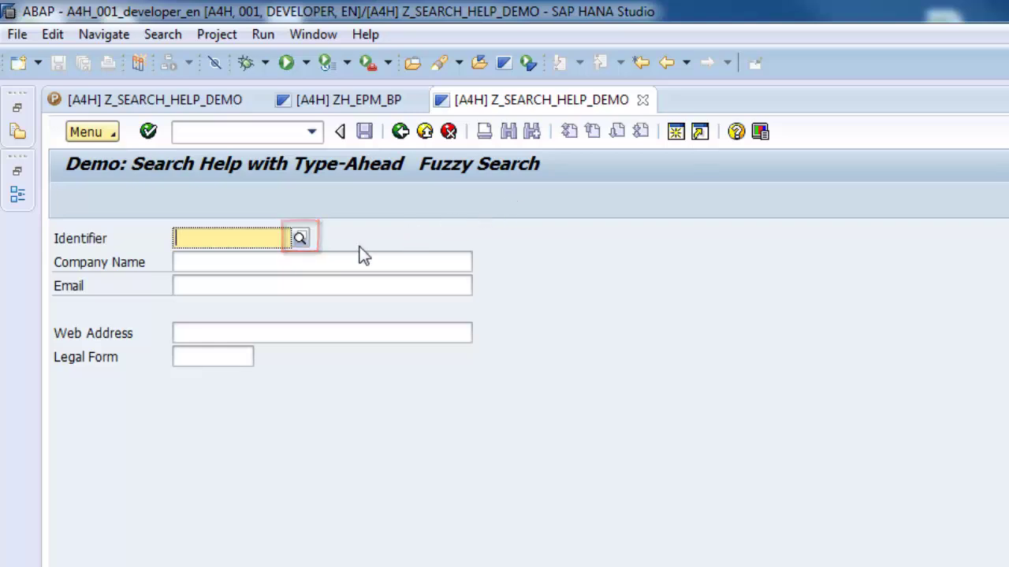
left_click(299, 263)
left_click(307, 288)
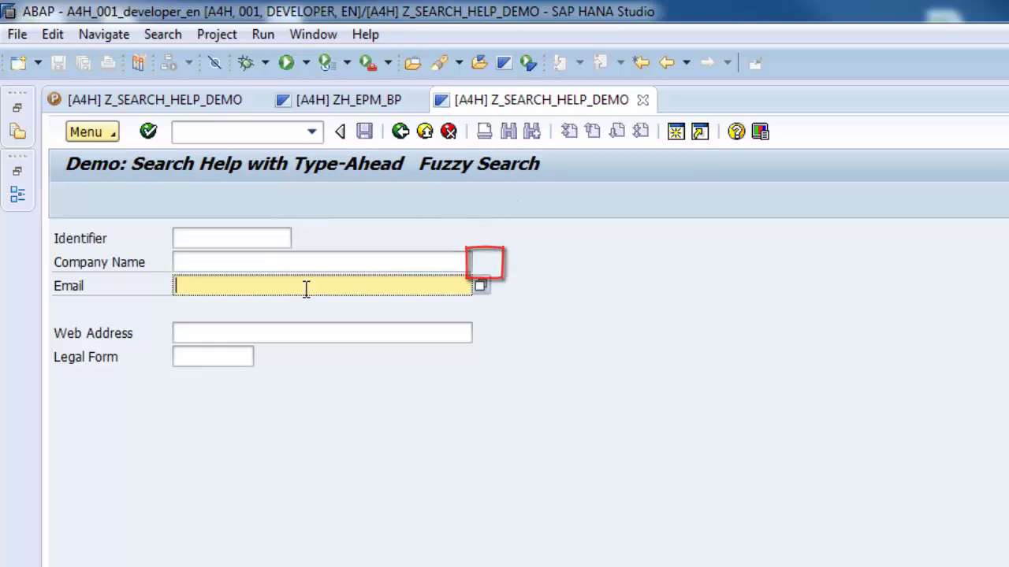
left_click(269, 334)
left_click(268, 238)
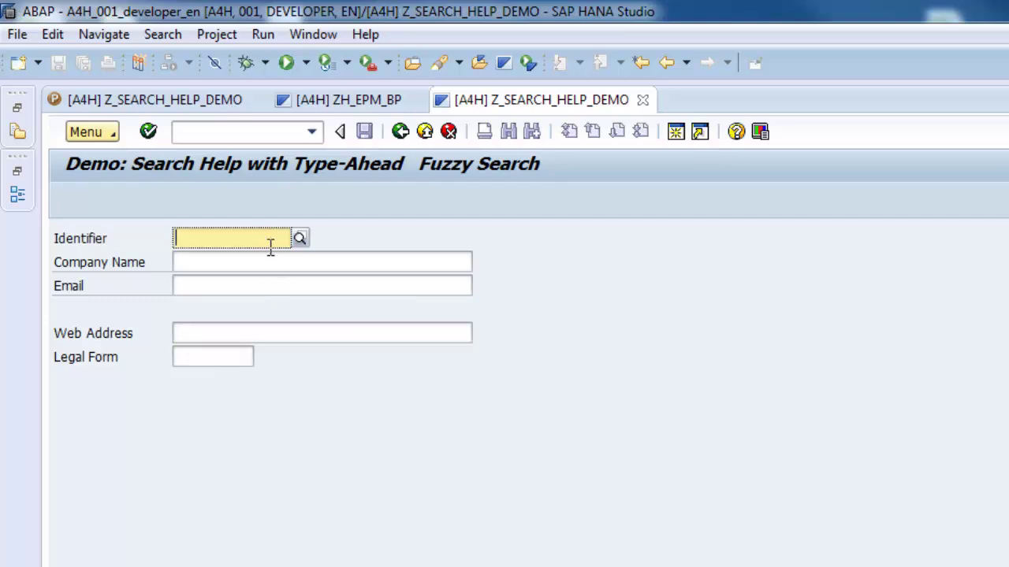
type("100")
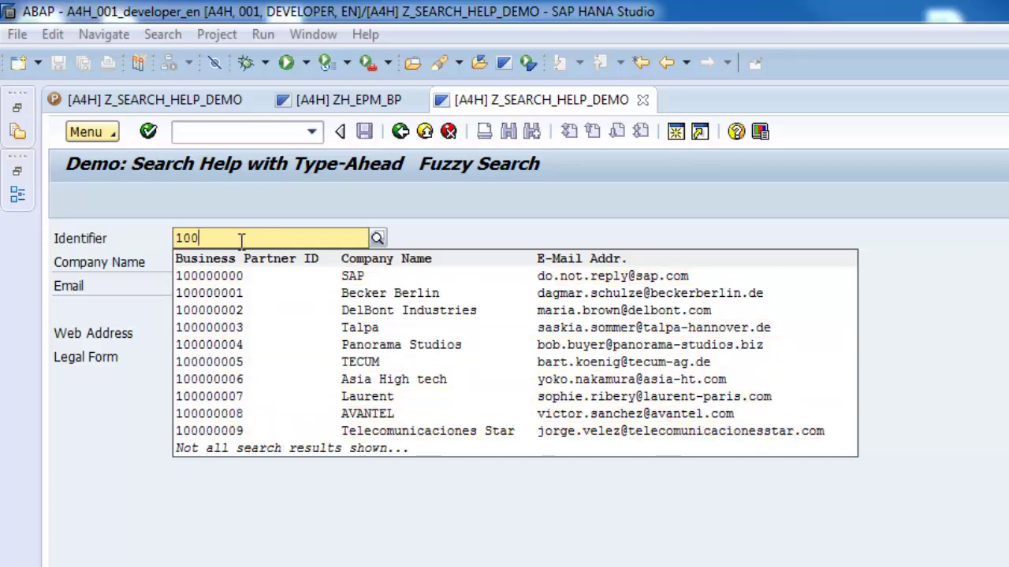
type("4")
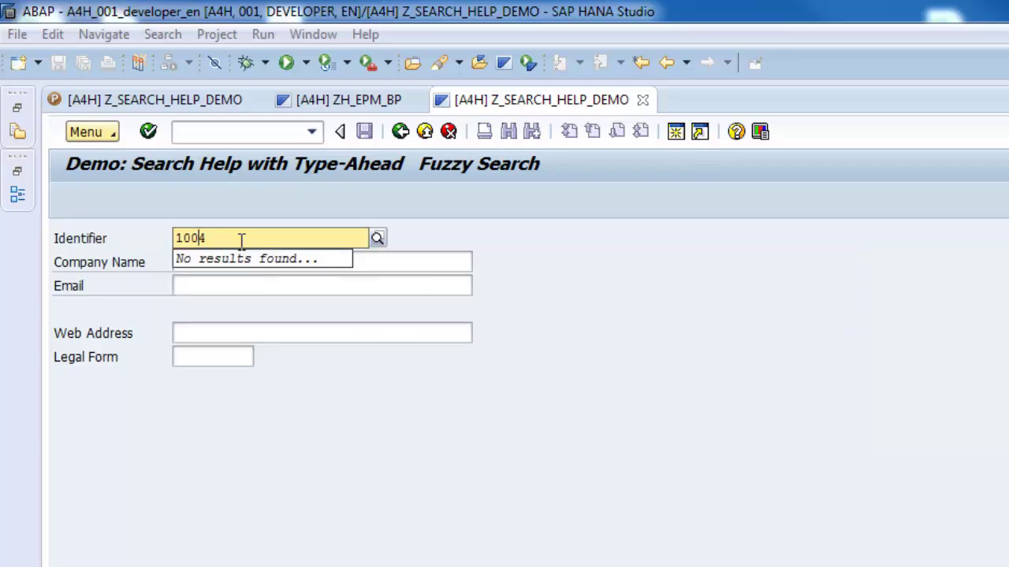
key("Left")
type("*")
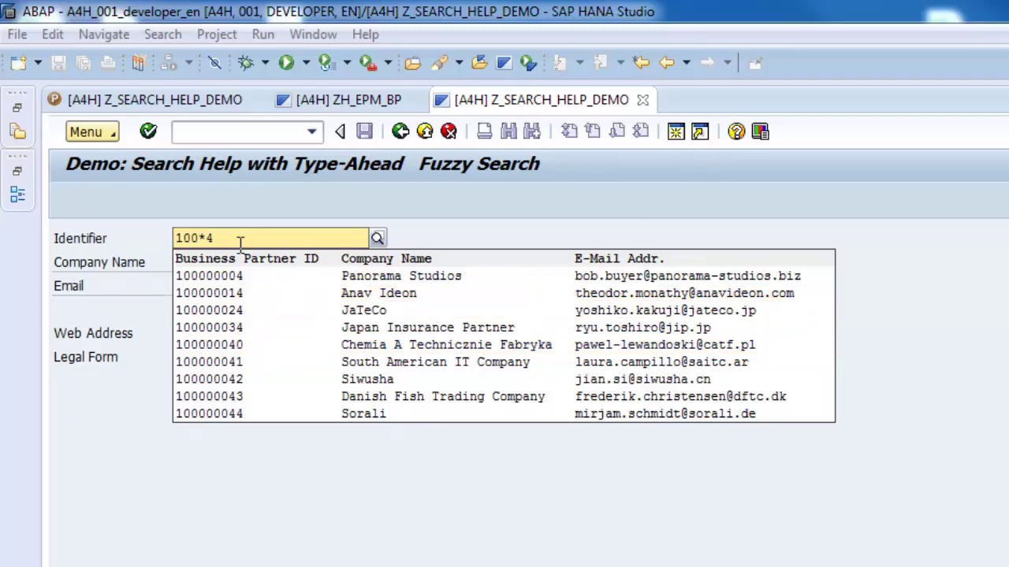
left_click_drag(283, 237, 173, 241)
key("Delete")
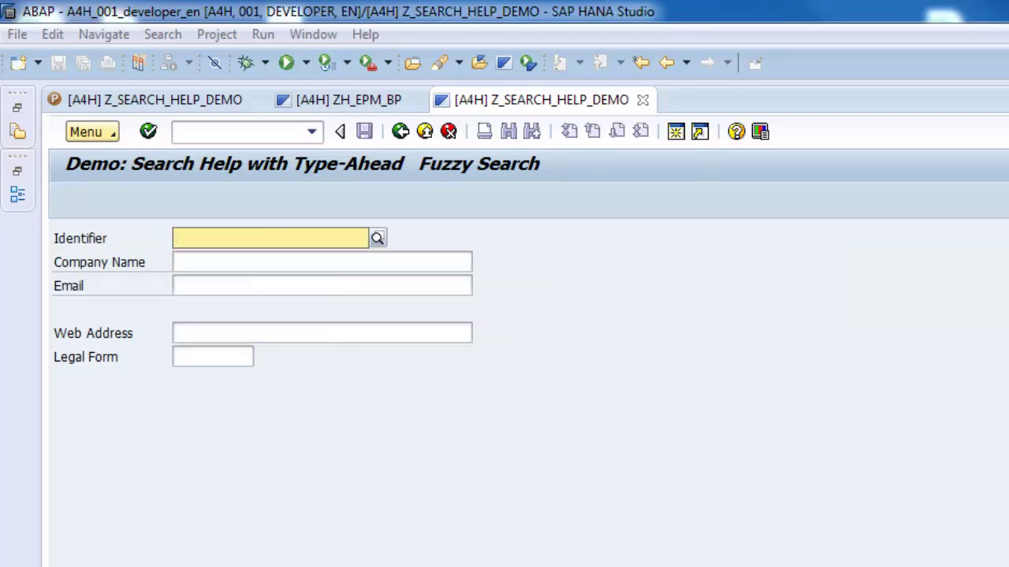
type("A")
key("BackSpace")
key("BackSpace")
Test Company Name type-ahead with Afr and Jol, then search *Trading and pick Indian IT Trading Company
left_click(311, 262)
type("A")
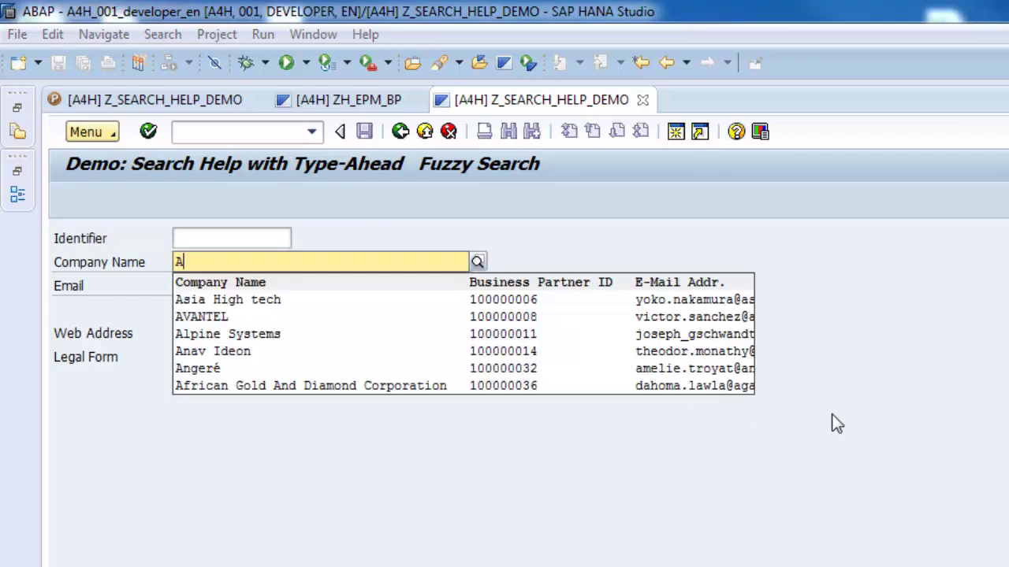
type("fr")
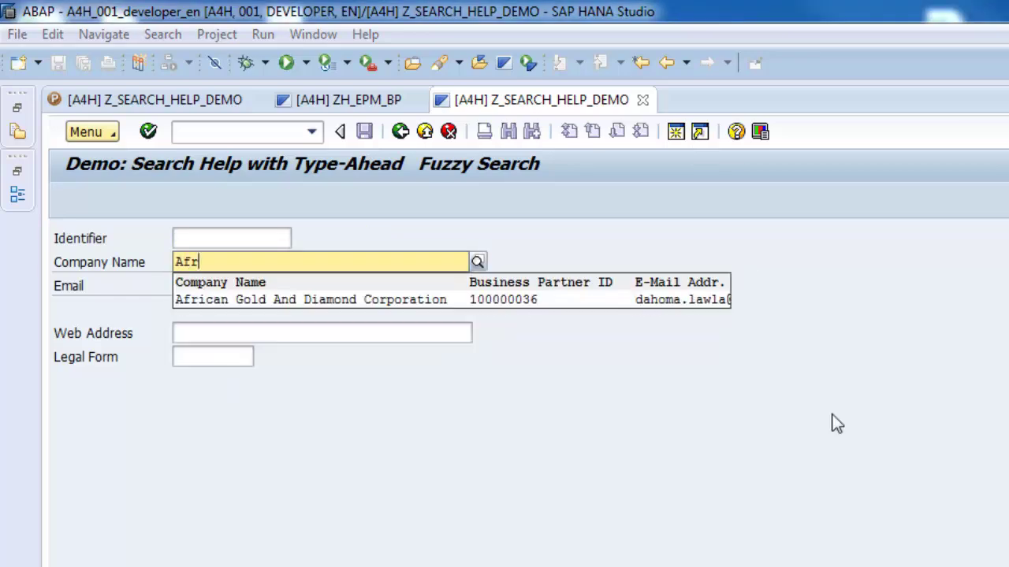
key("BackSpace")
key("BackSpace")
key("BackSpace")
type("J")
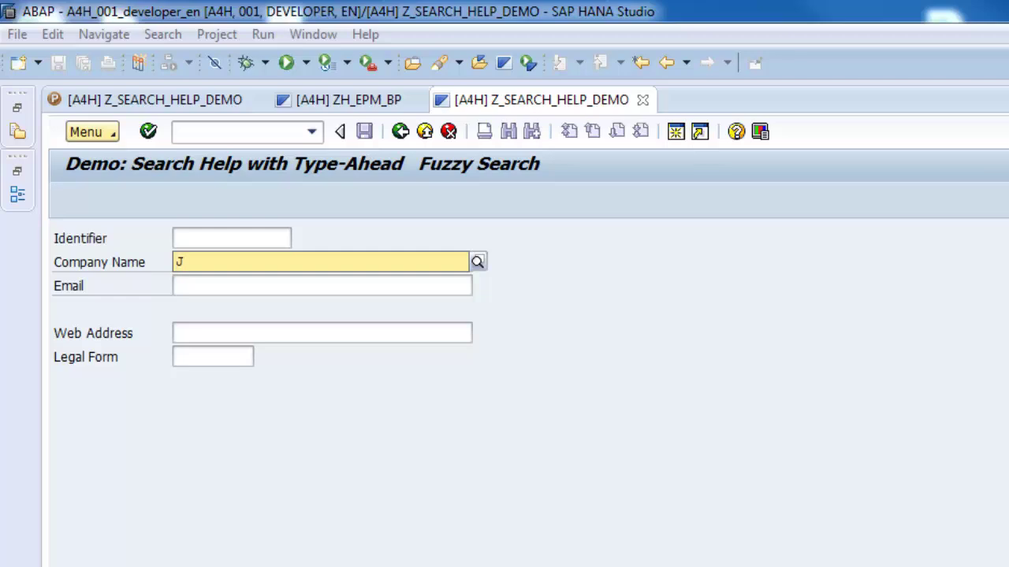
type("ol")
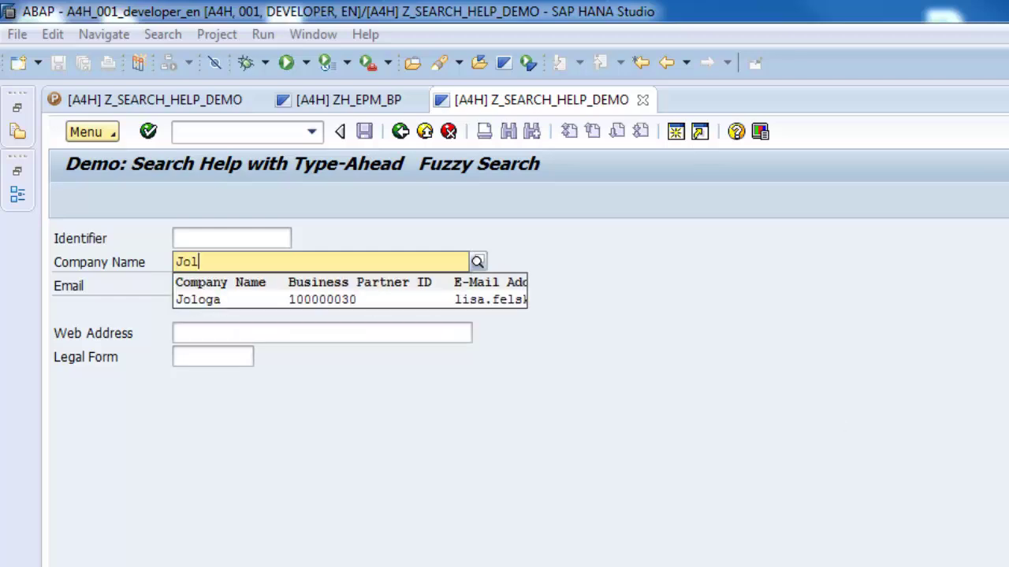
key("shift+Home")
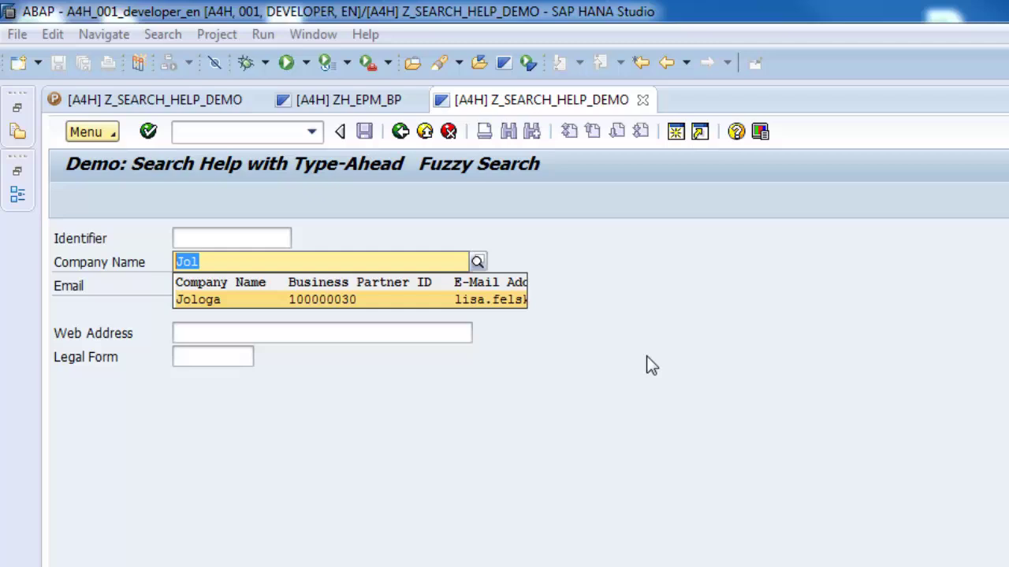
type("trading")
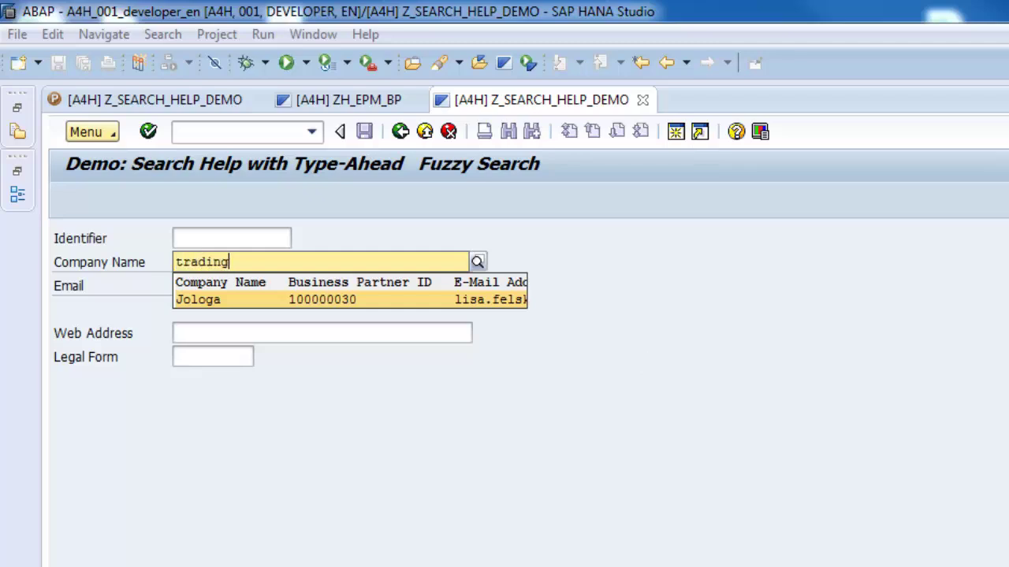
key("Left")
key("Left")
key("Left")
key("Left")
key("Left")
key("Left")
key("BackSpace")
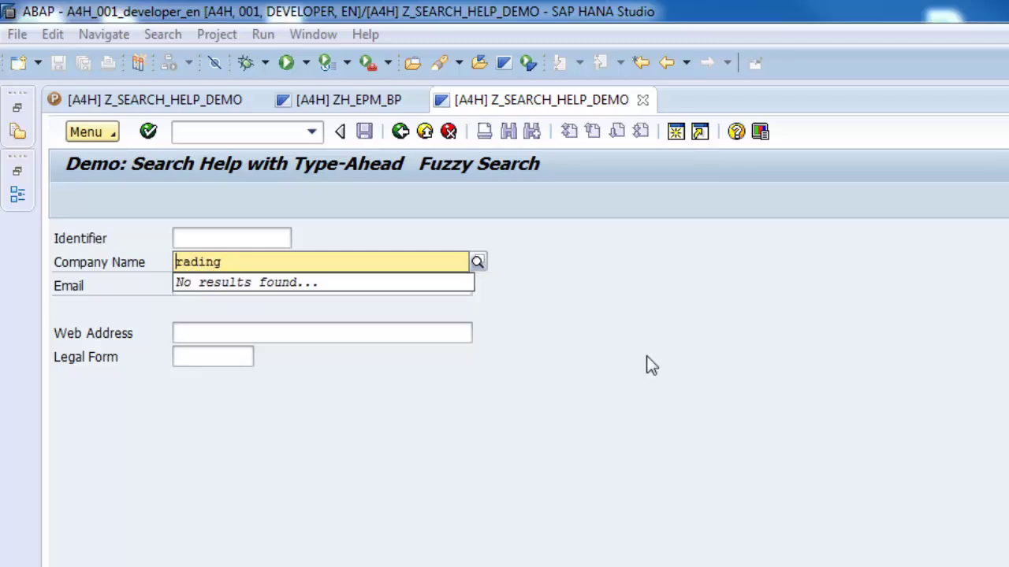
type("T")
key("Left")
type("*")
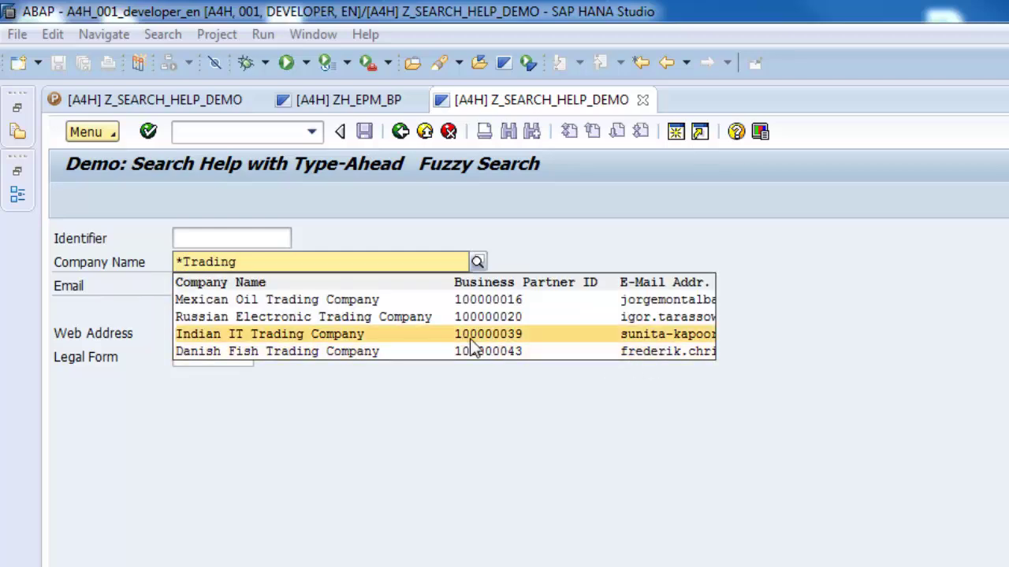
left_click(387, 332)
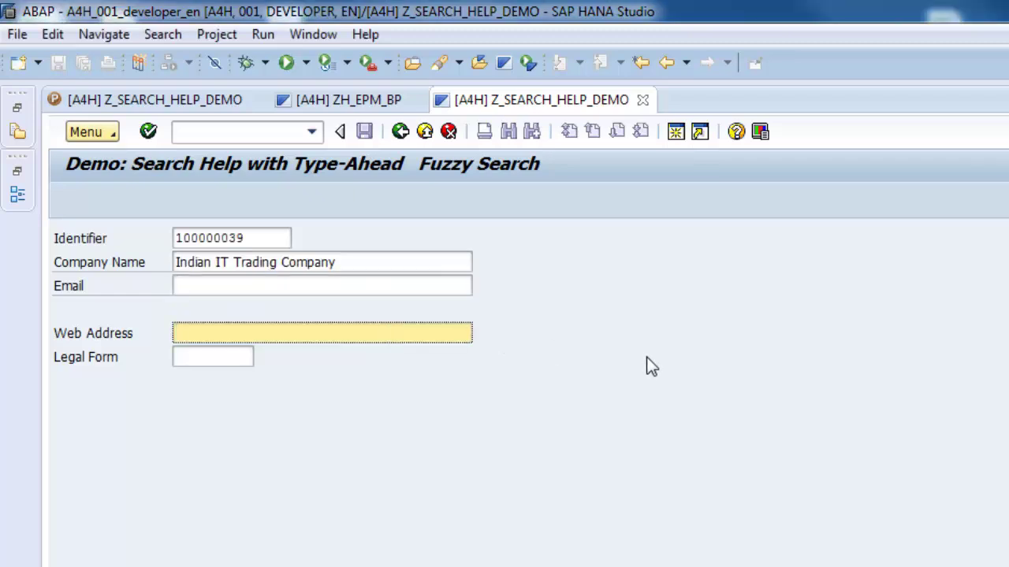
Fill Email with the partner's address from the F4 value help and exit the demo with F3
left_click(465, 286)
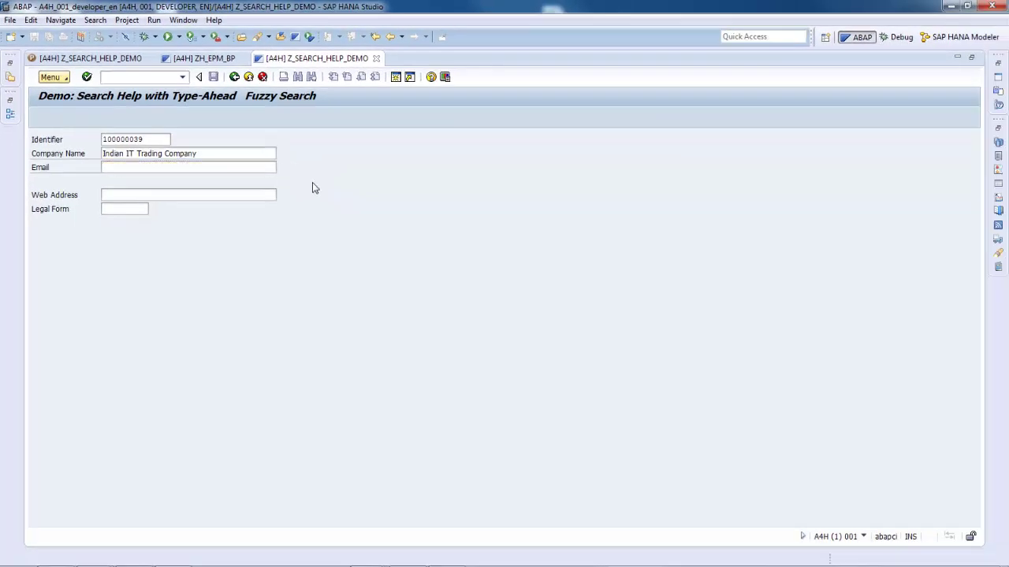
key("F4")
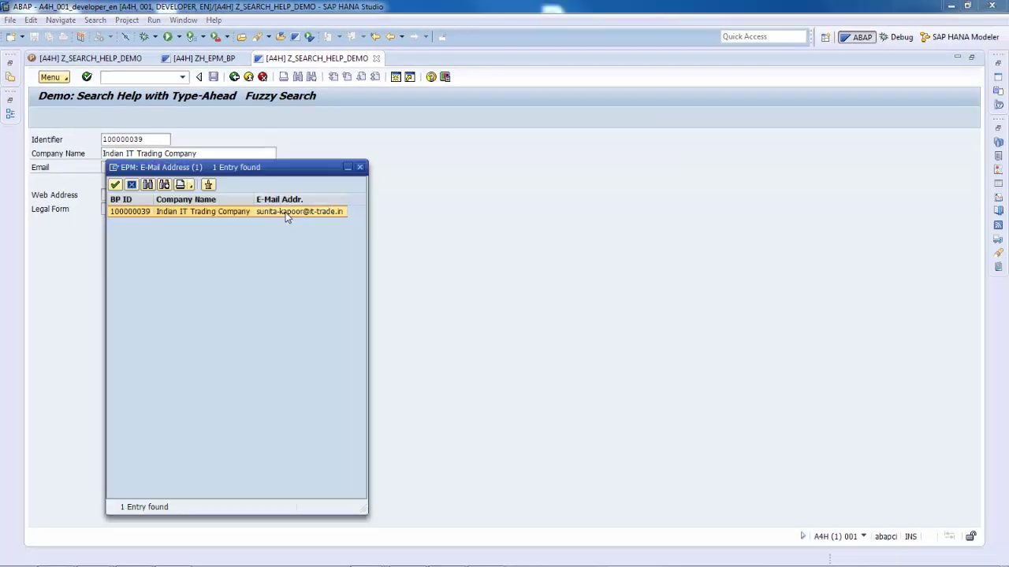
left_click(286, 212)
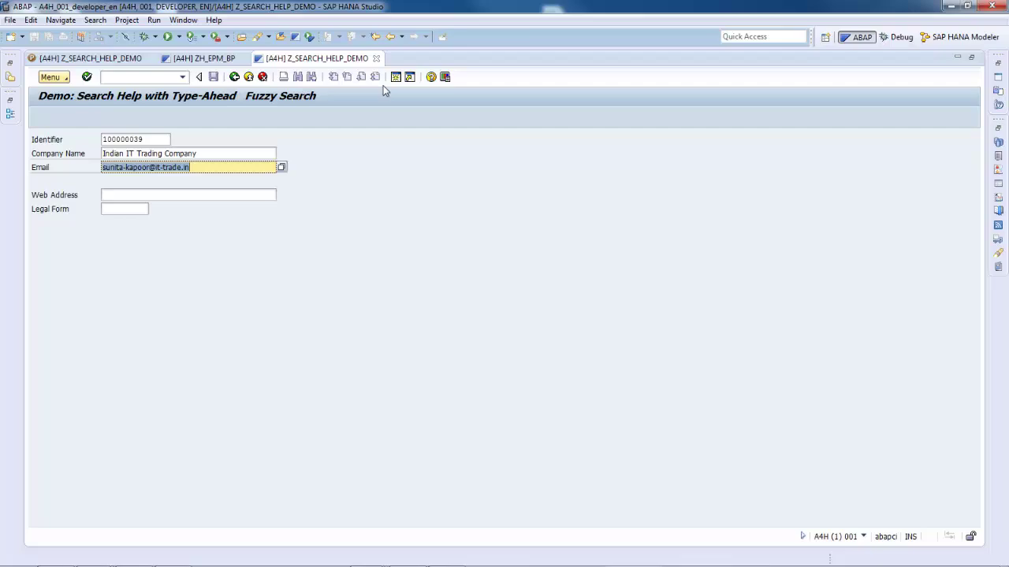
key("F3")
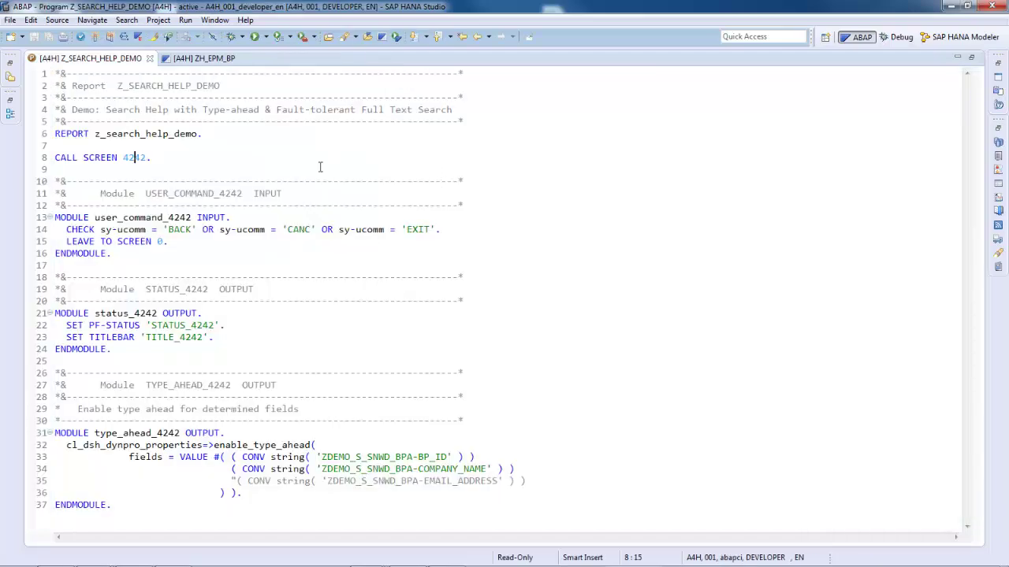
Turn on Full Text Fuzzy Search in ZH_EPM_BP, keeping accuracy 0,8 after checking its allowed range
left_click(203, 57)
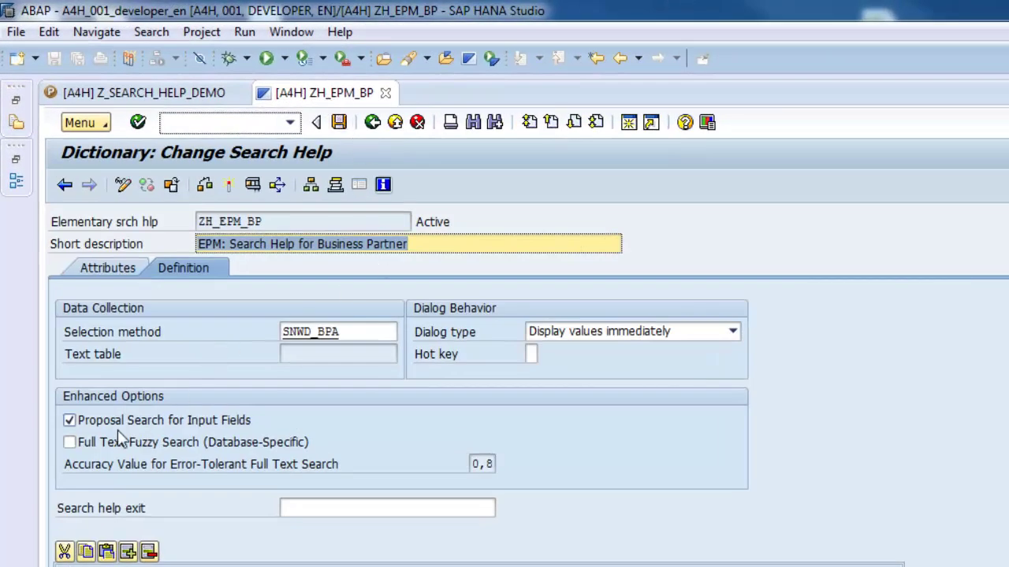
left_click(71, 444)
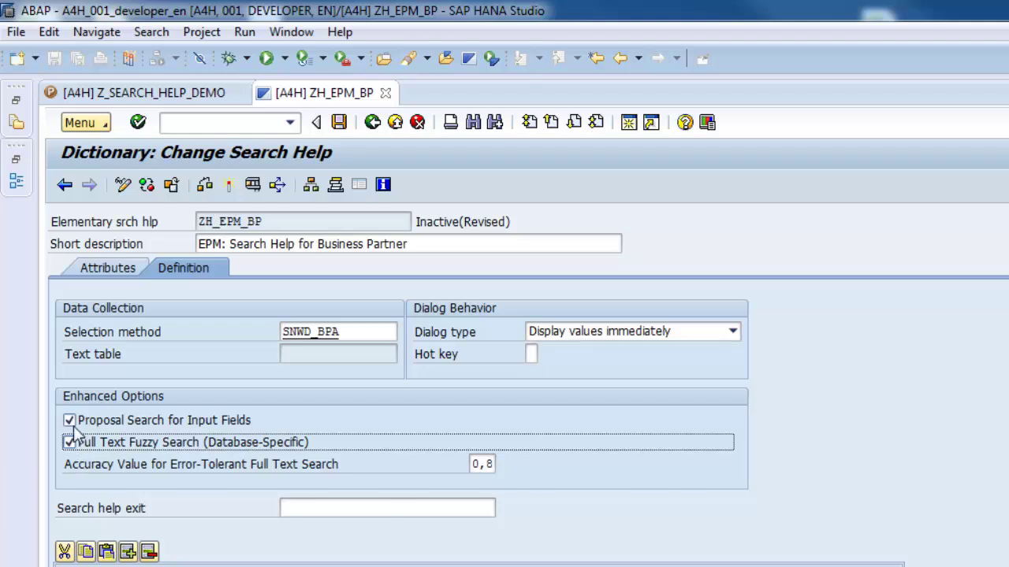
left_click(71, 423)
left_click(71, 423)
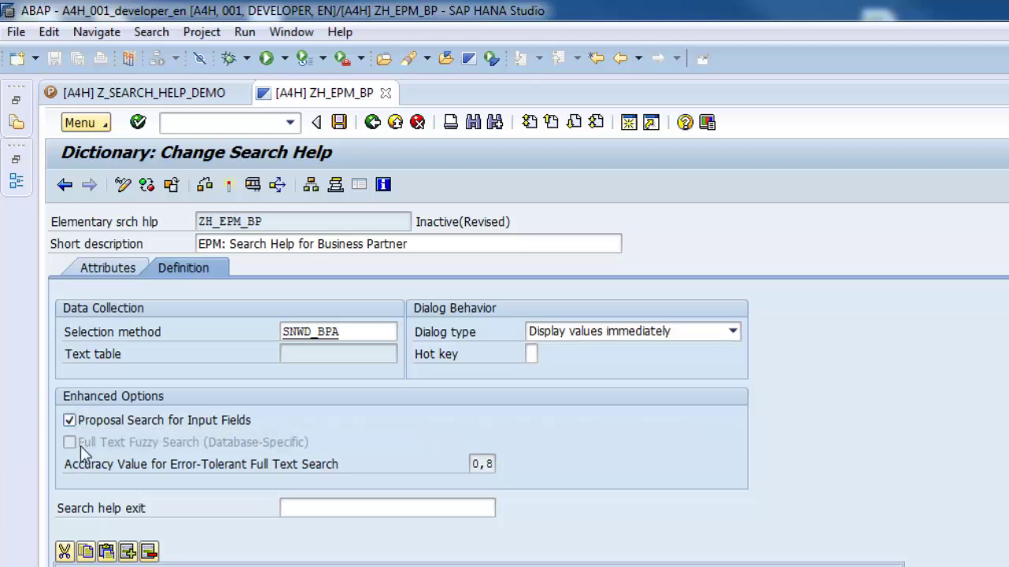
left_click(70, 443)
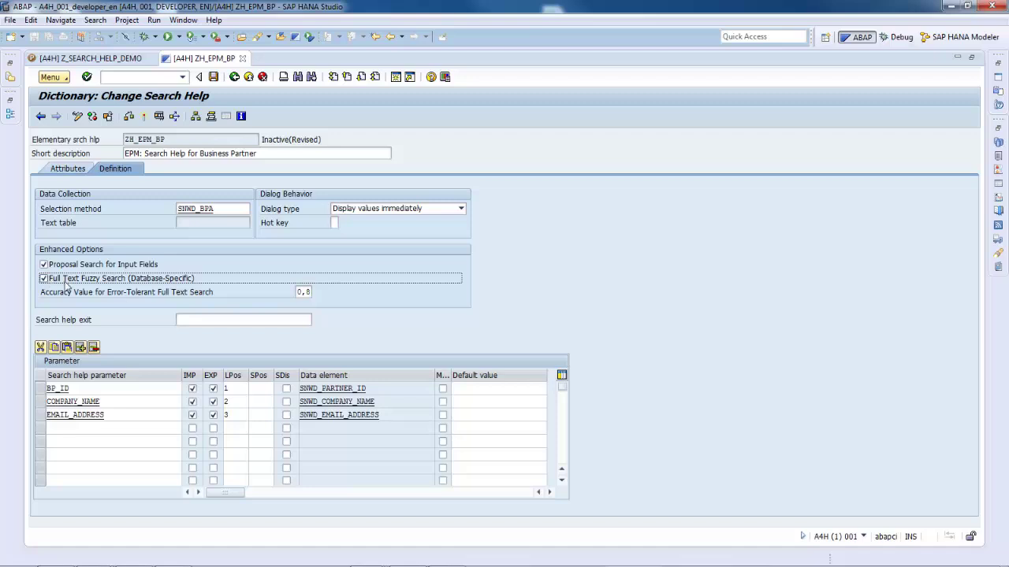
left_click(307, 293)
key("Return")
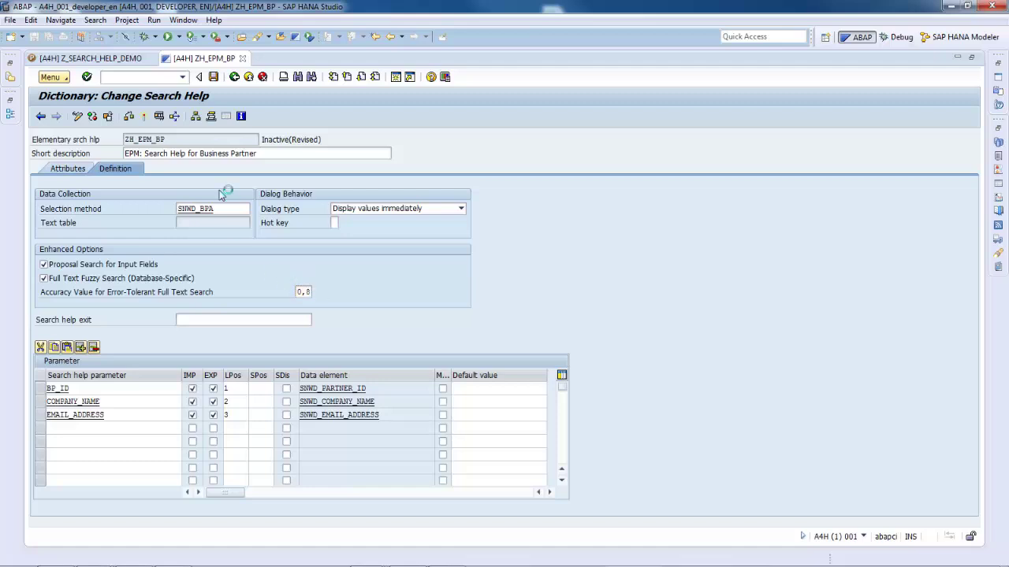
left_click_drag(141, 131, 362, 143)
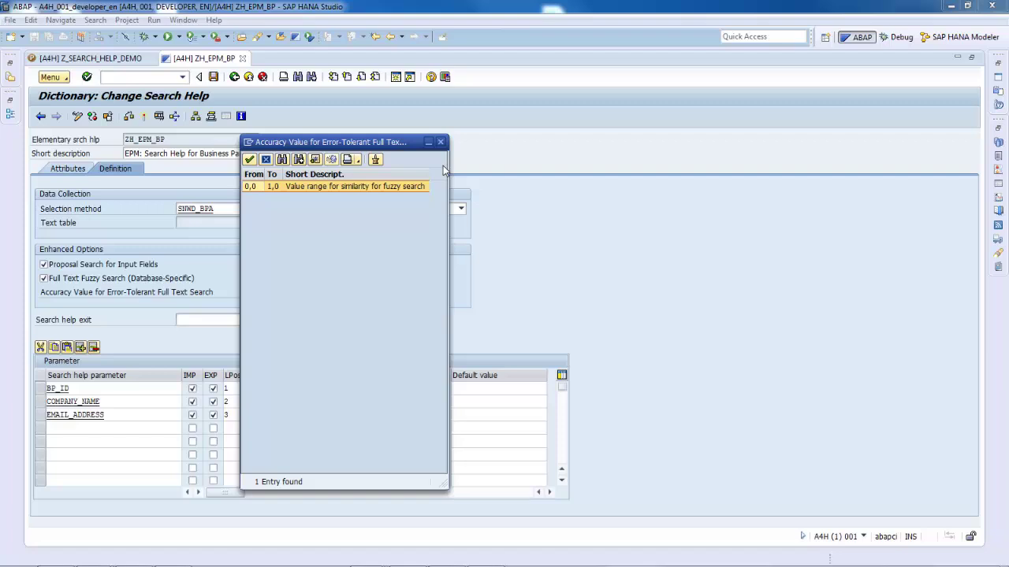
left_click(440, 142)
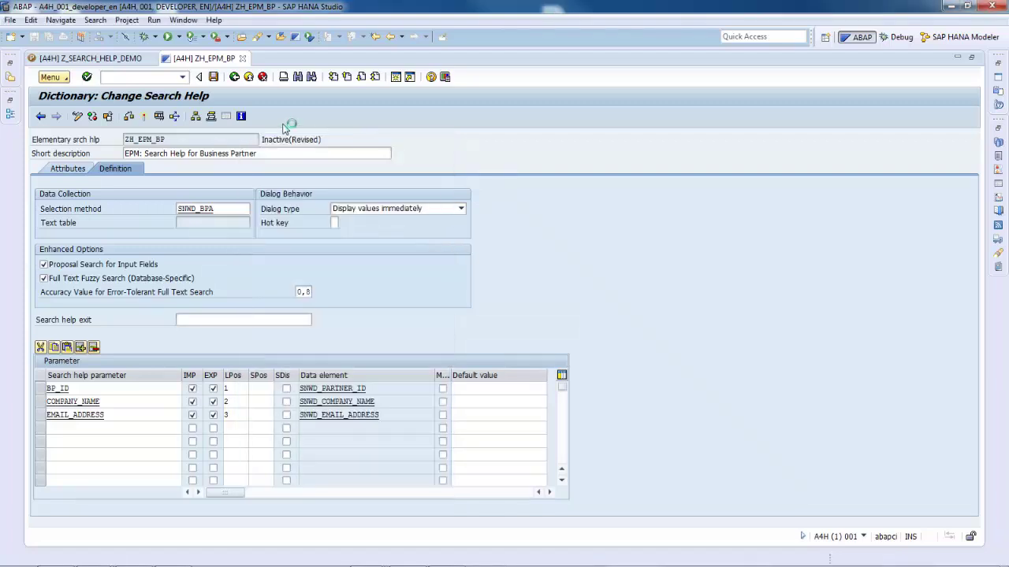
Activate the search help, declining the log, and run Z_SEARCH_HELP_DEMO again
left_click(143, 117)
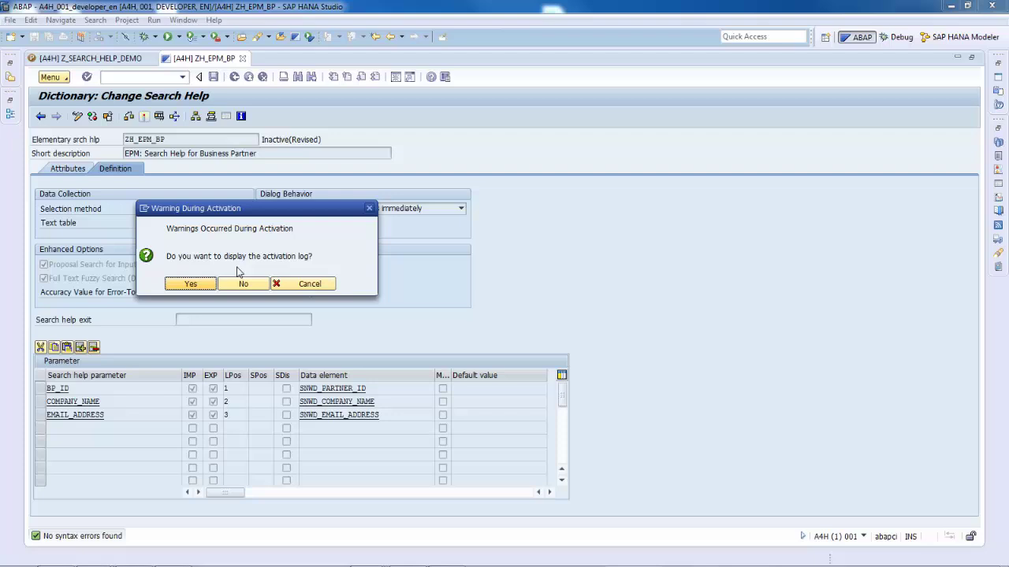
left_click(243, 284)
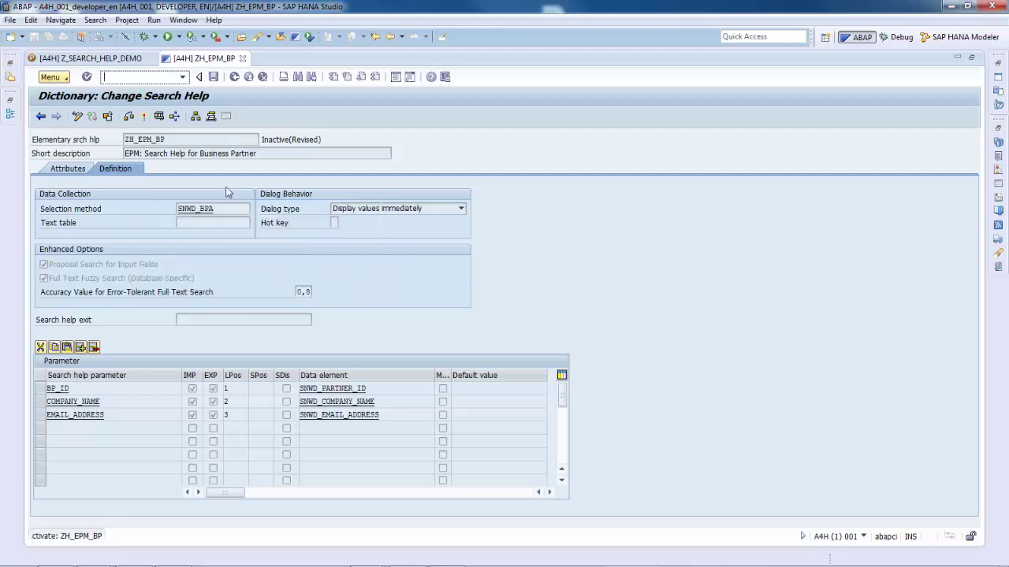
left_click(130, 60)
left_click(255, 37)
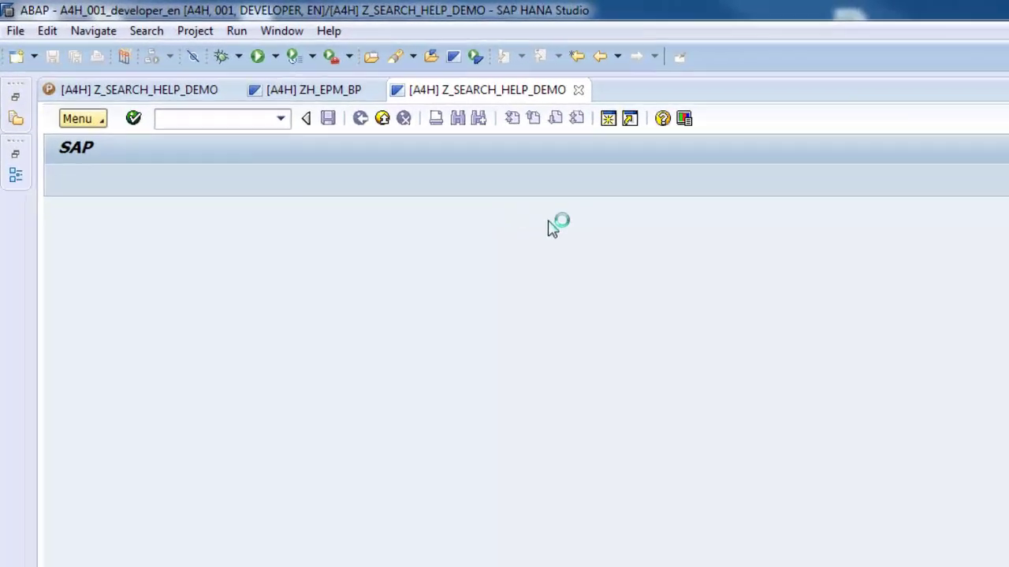
Search Identifier with 1004, then turn it into the wildcard pattern 100*4
type("1")
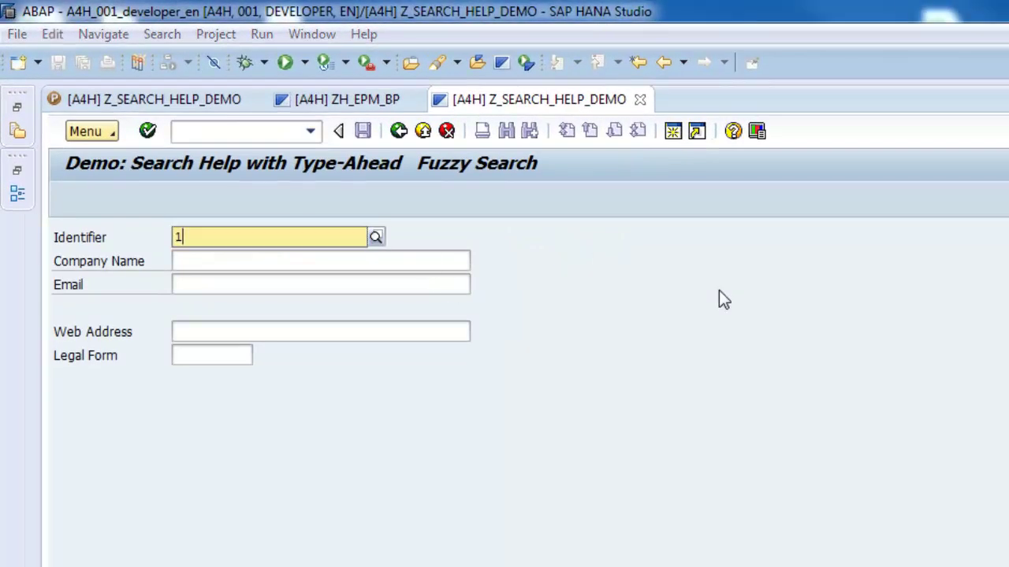
type("00")
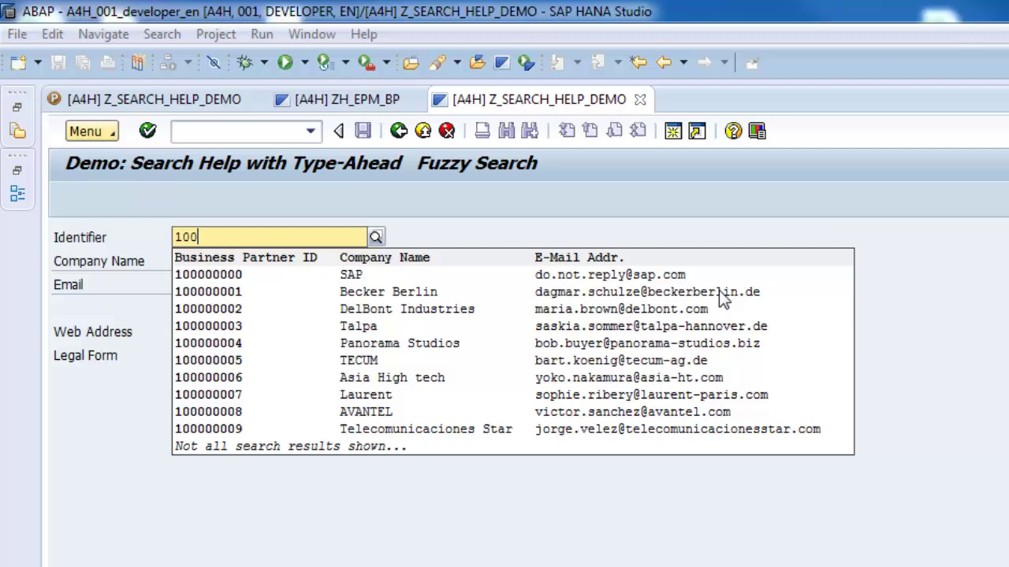
type("4")
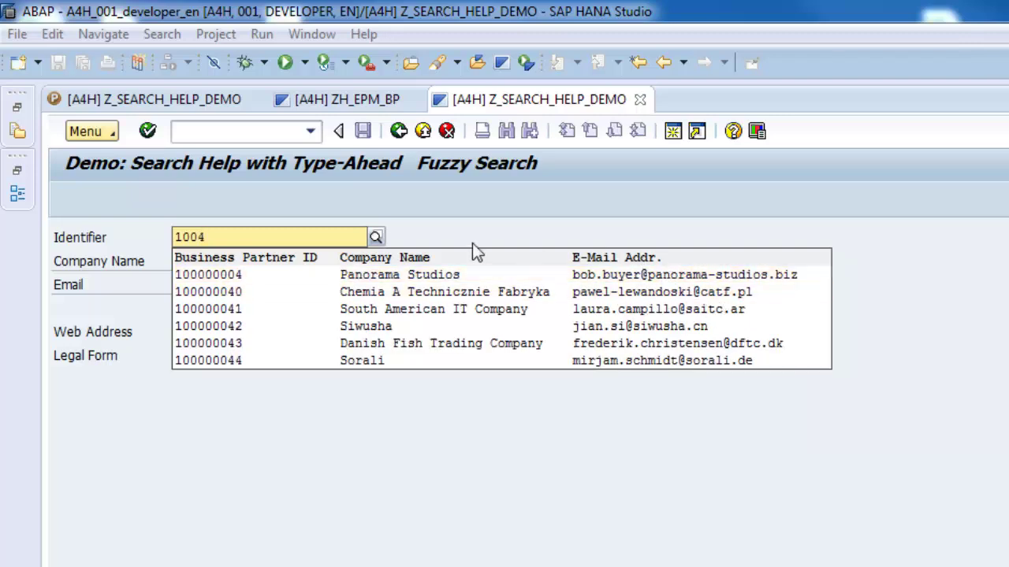
left_click_drag(191, 236, 226, 235)
left_click(215, 236)
type("*")
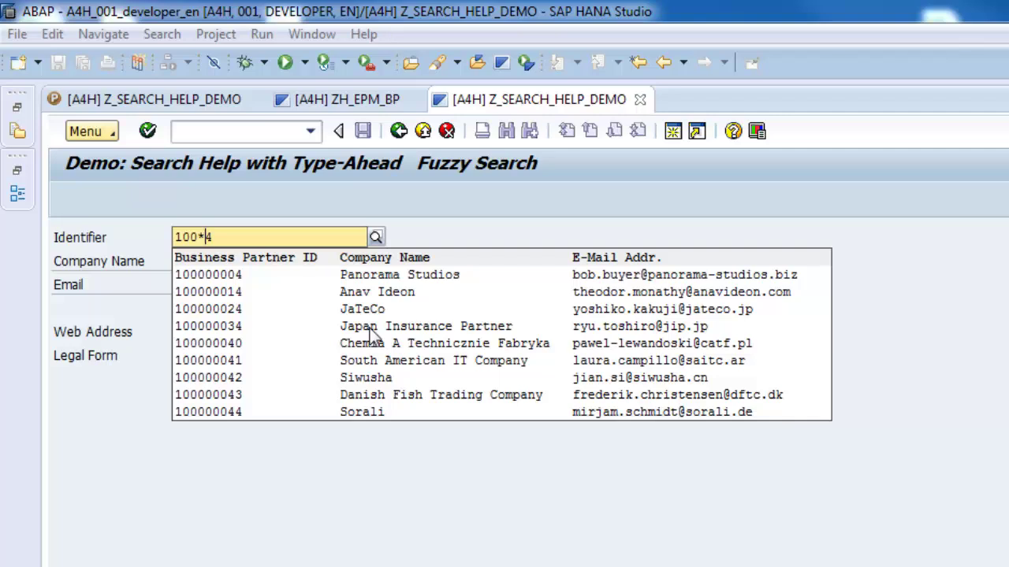
key("End")
Clear the wildcard ID, try A and Trading, then search Jol and pick Jologa
key("BackSpace")
key("BackSpace")
key("BackSpace")
key("BackSpace")
key("BackSpace")
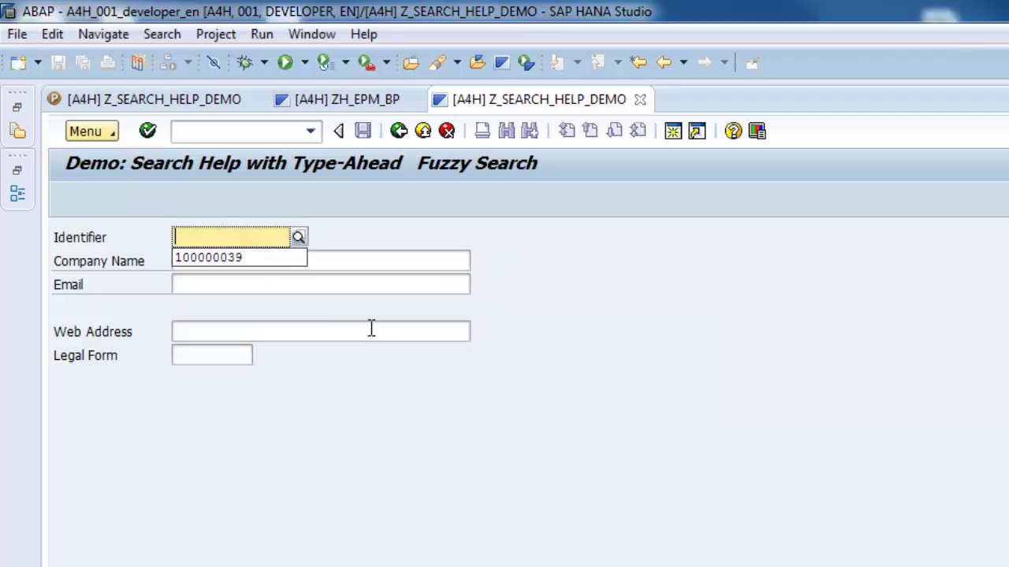
type("A")
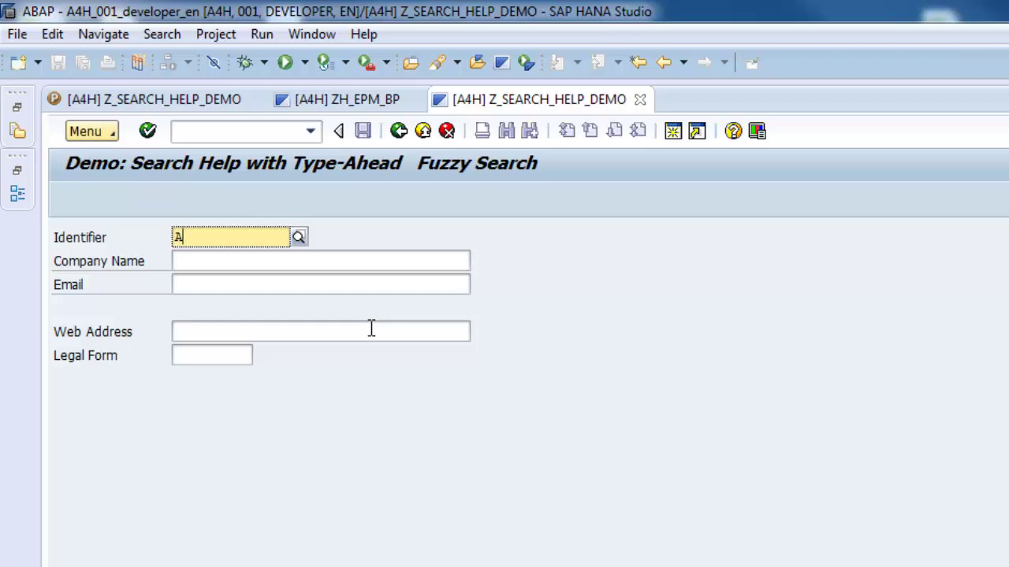
key("BackSpace")
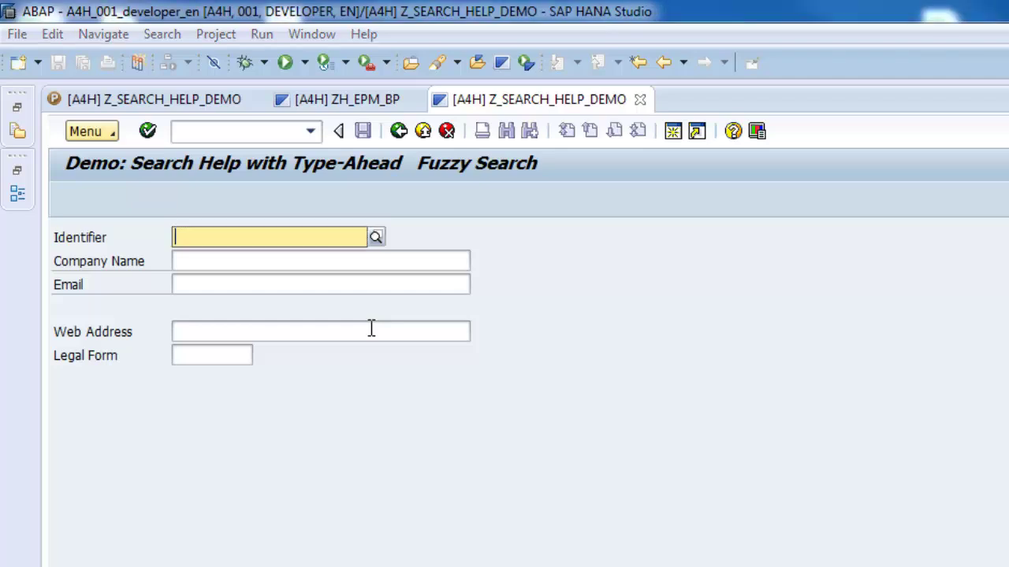
type("A")
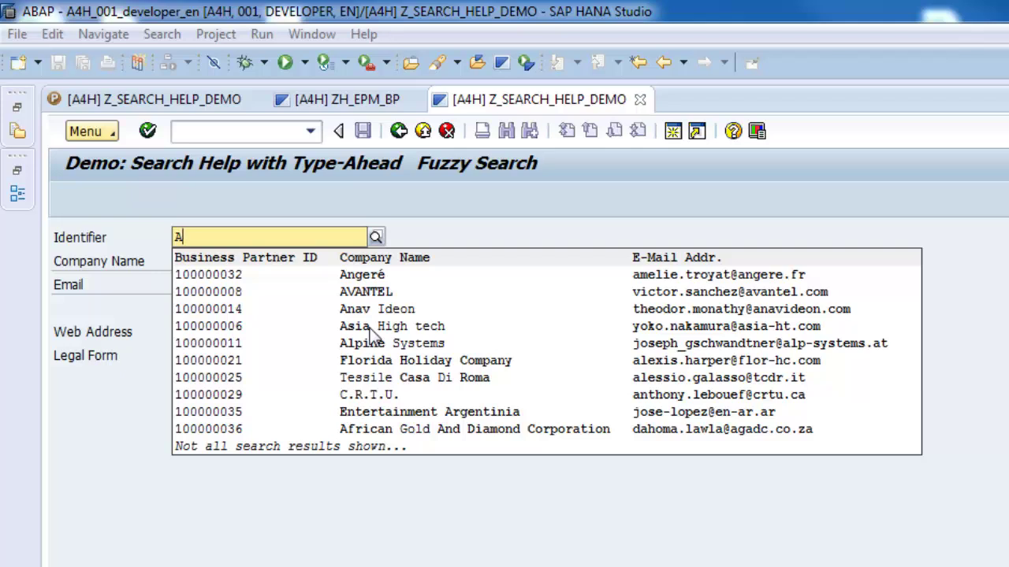
key("BackSpace")
type("Trading")
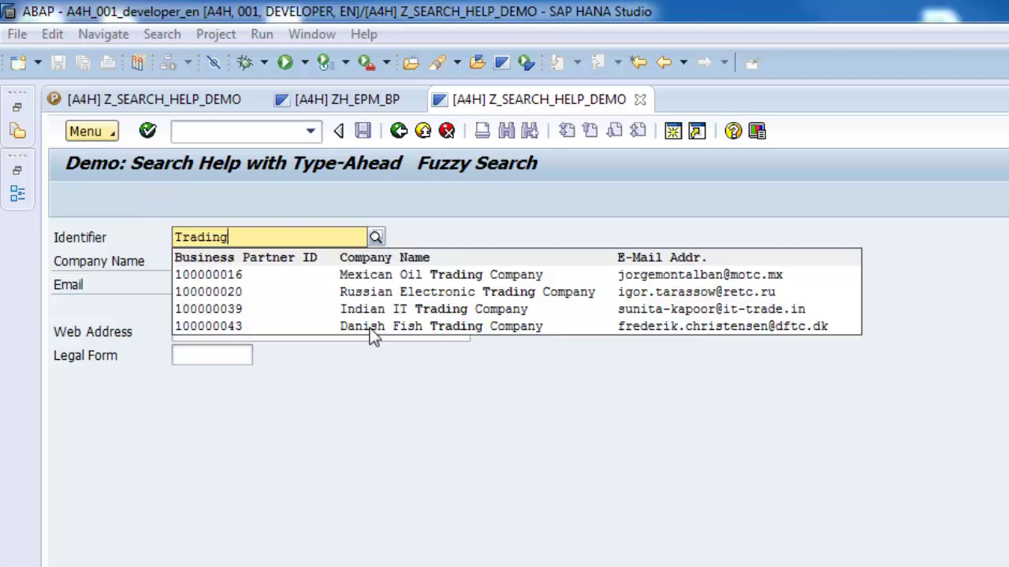
key("ctrl+a")
type("Jo")
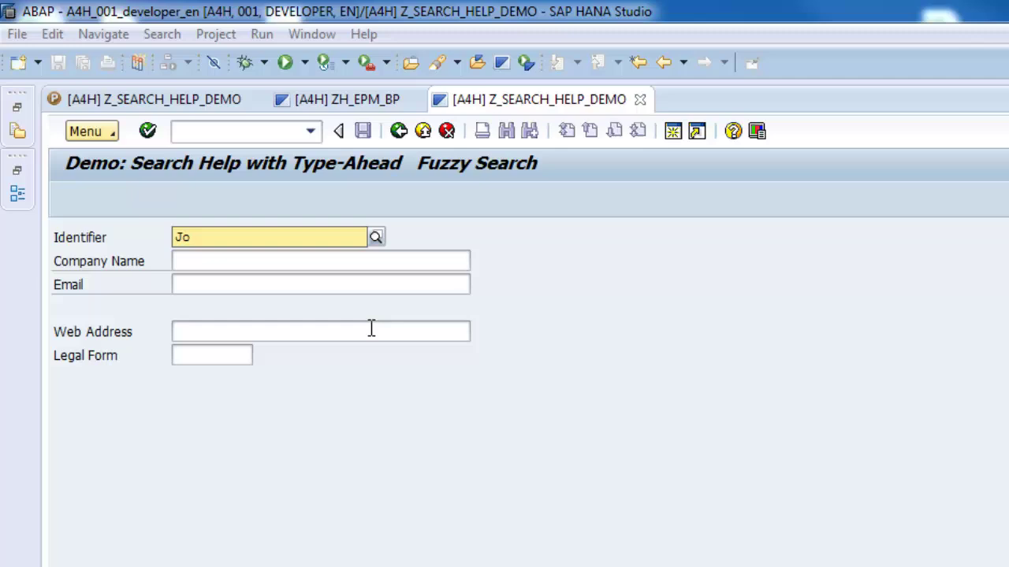
type("l")
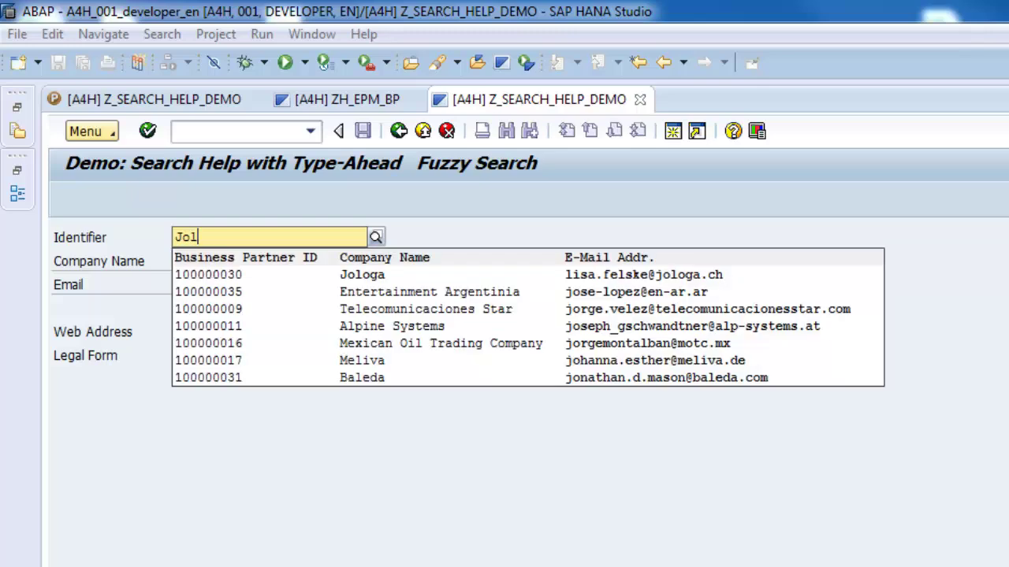
left_click(355, 275)
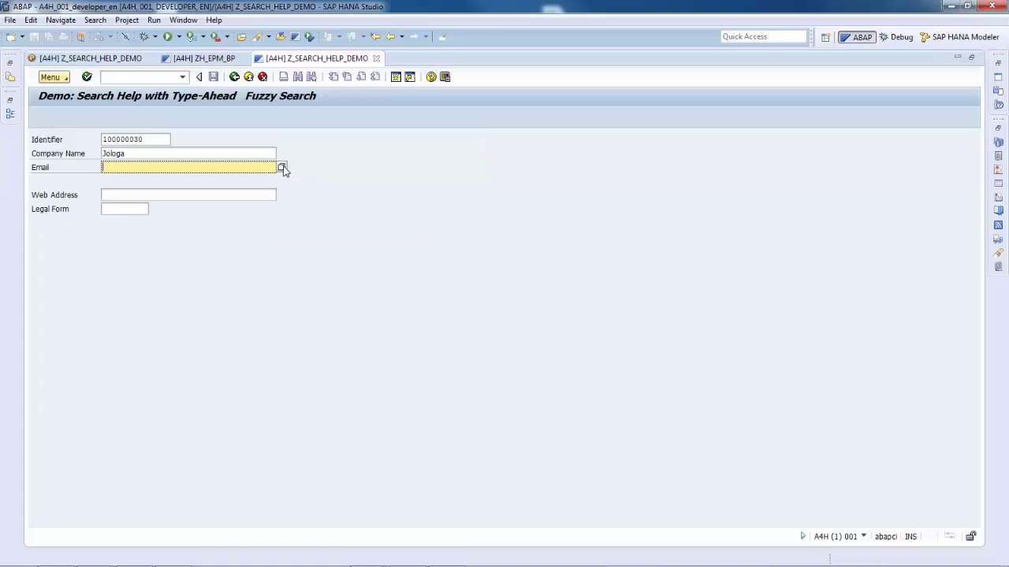
Fill Email with Jologa's address from the value help and close the demo report
left_click(282, 168)
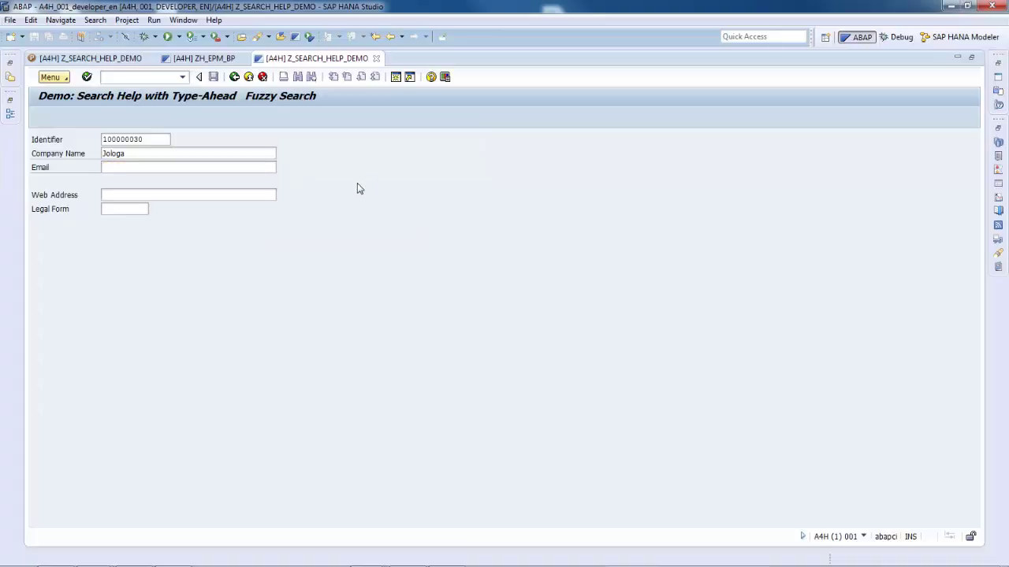
double_click(195, 212)
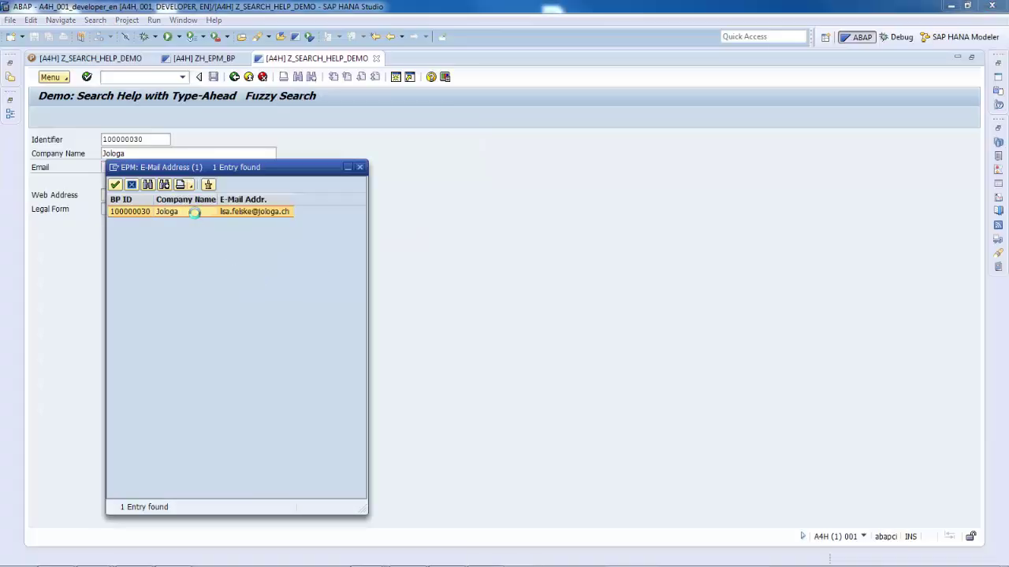
left_click(376, 58)
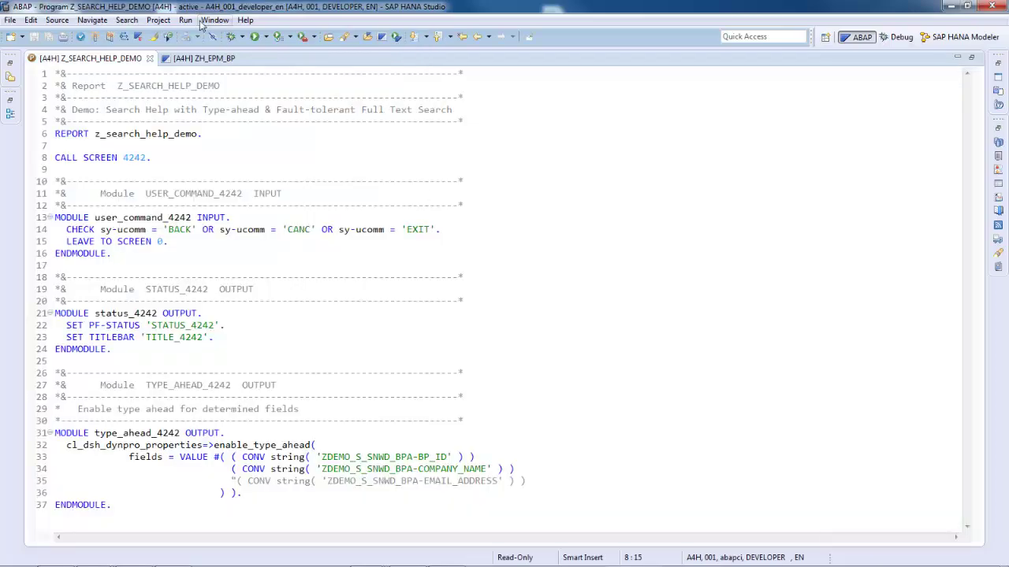
Lower the ZH_EPM_BP search help's fuzzy accuracy value to 0,6
left_click(203, 59)
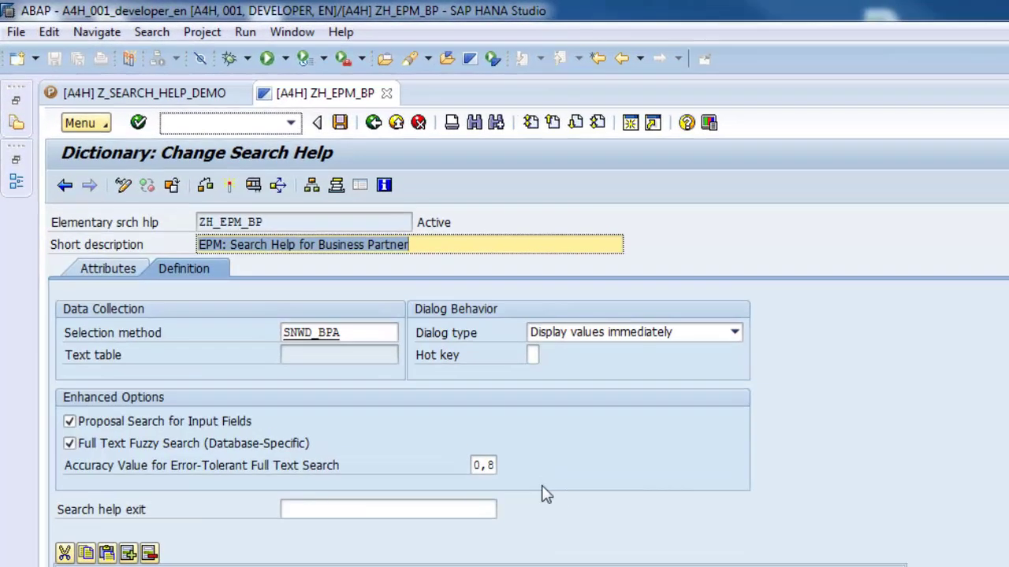
left_click(489, 465)
type("6")
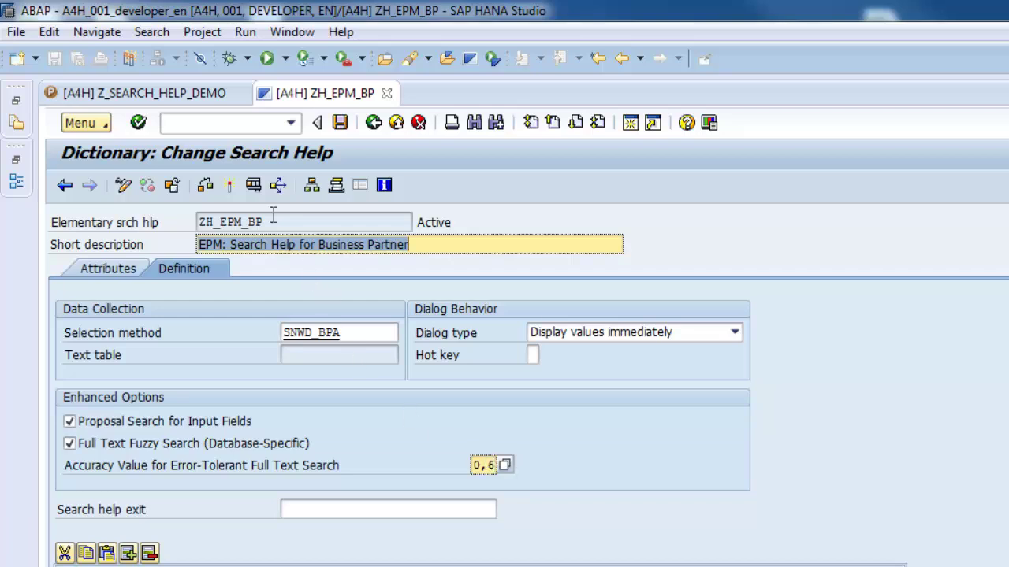
Activate ZH_EPM_BP without viewing the log, then rerun the Z_SEARCH_HELP_DEMO report
left_click(229, 186)
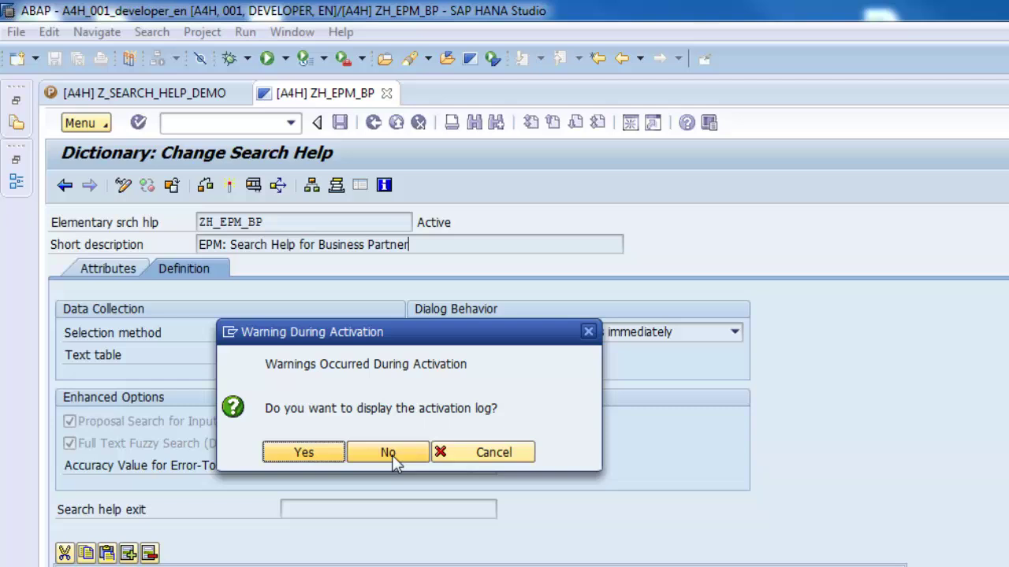
left_click(386, 454)
left_click(158, 93)
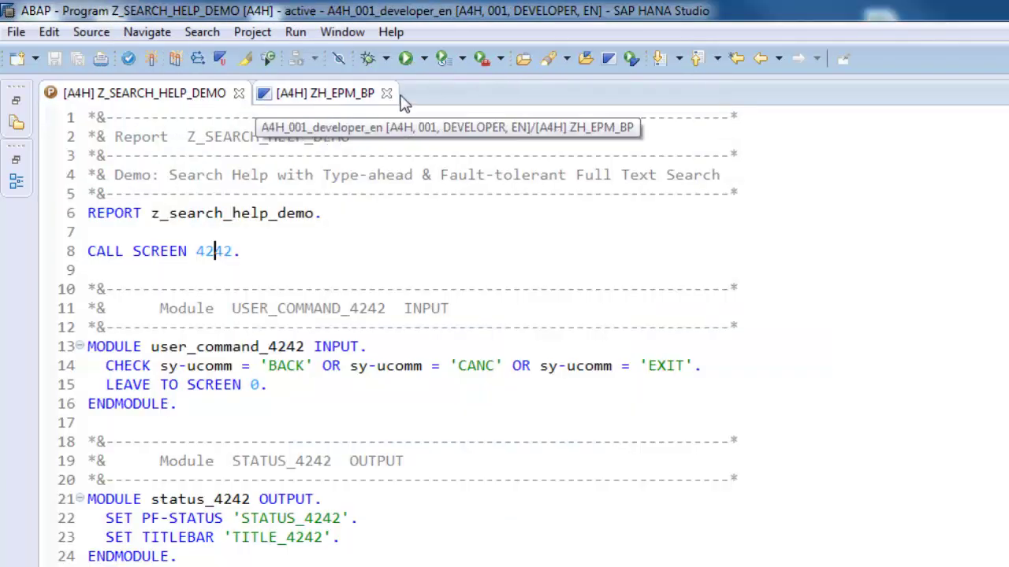
left_click(405, 60)
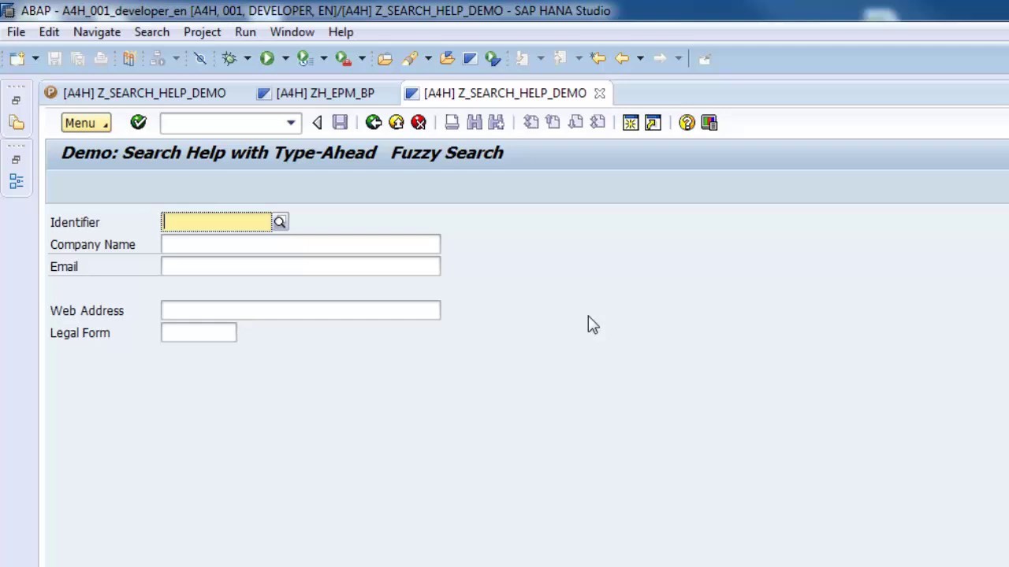
Search the Identifier field for 1004, then Afr, then Jol to compare the looser 0,6-accuracy suggestions
type("100")
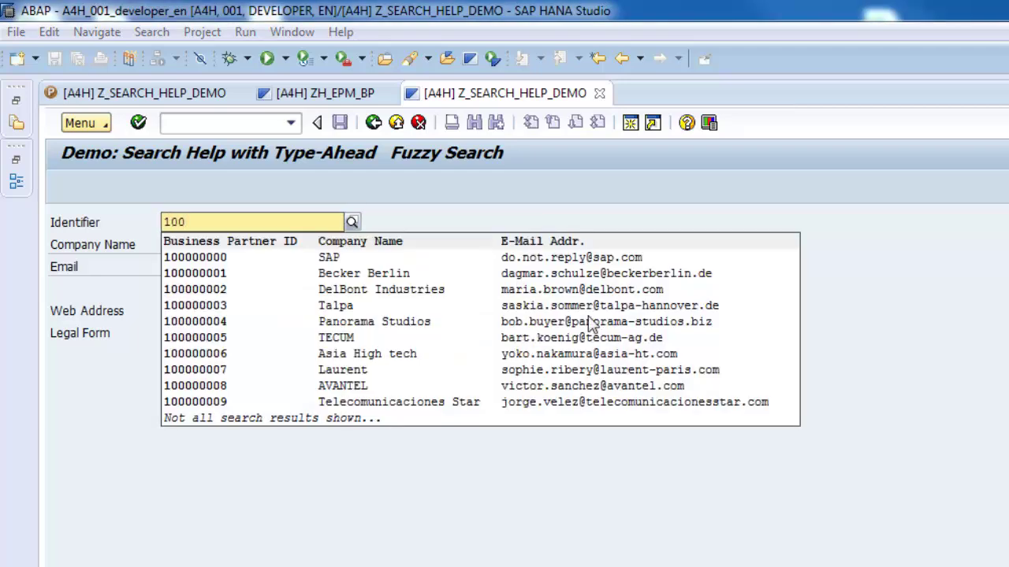
type("4")
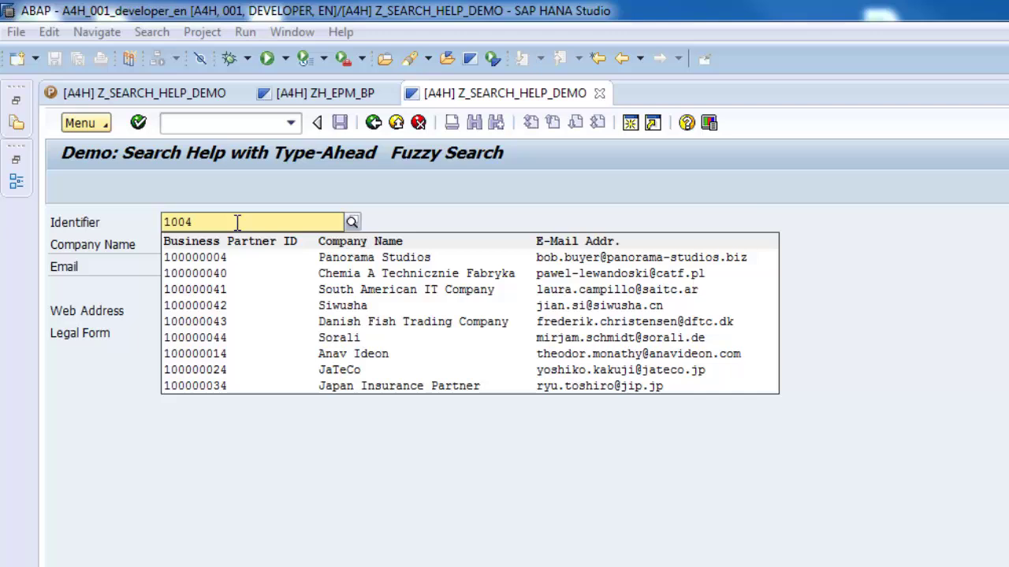
key("BackSpace")
key("BackSpace")
key("BackSpace")
key("BackSpace")
type("A")
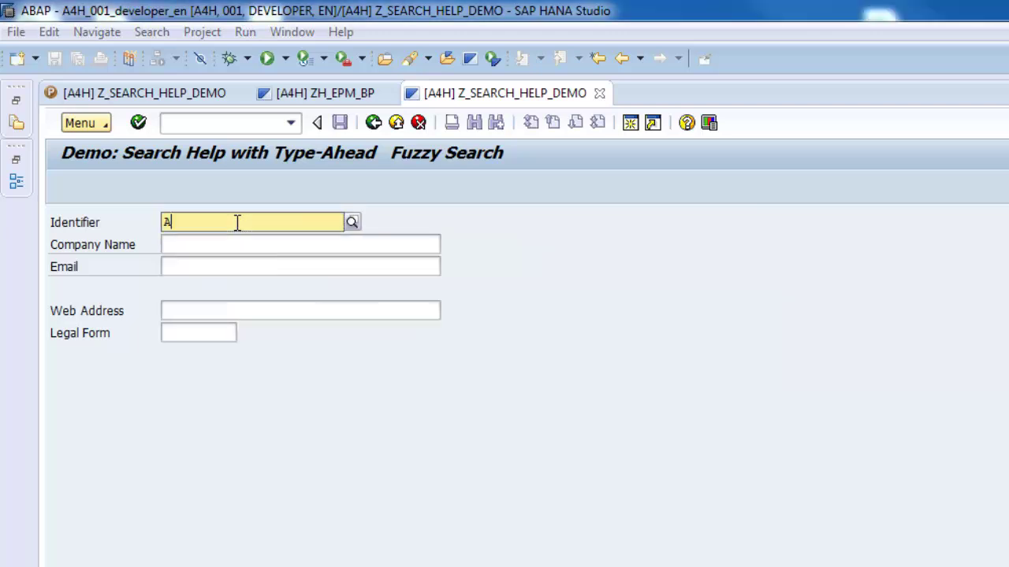
type("f")
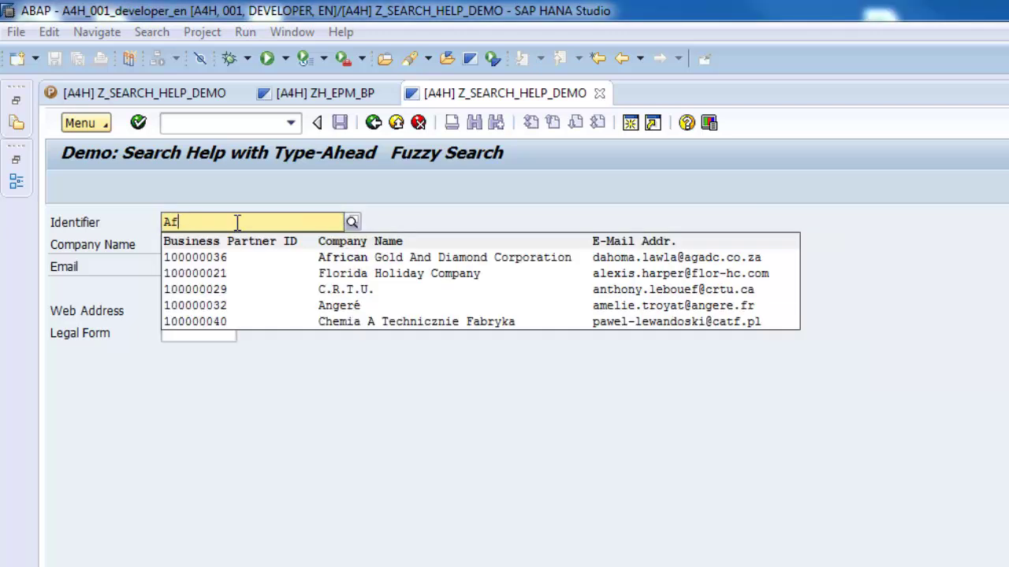
type("r")
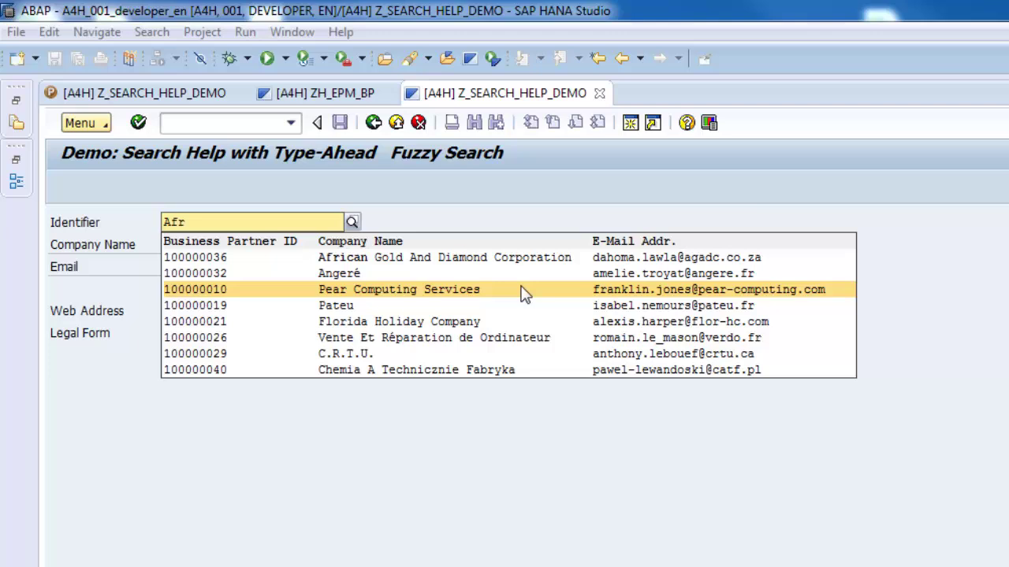
key("ctrl+a")
type("Jol")
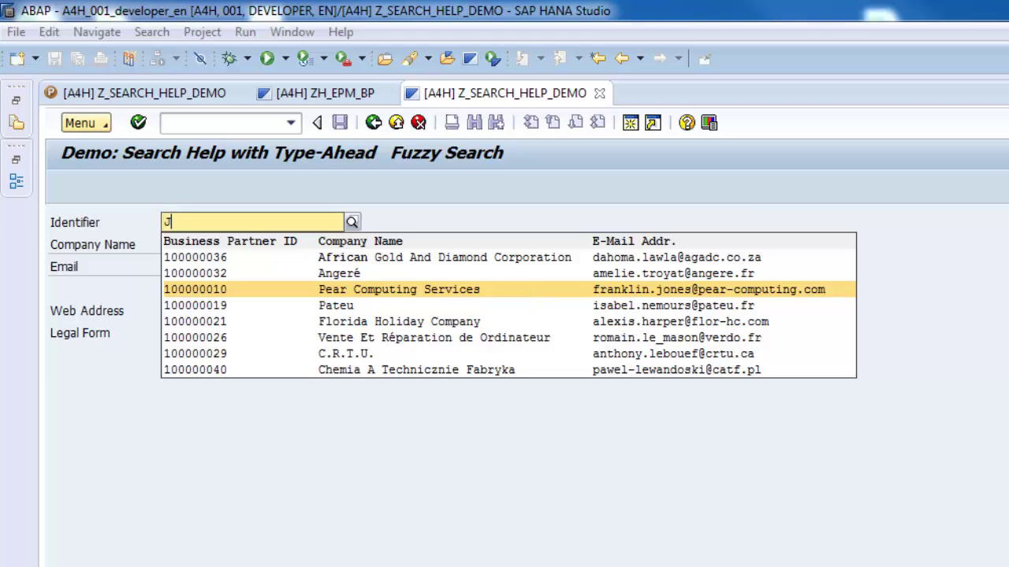